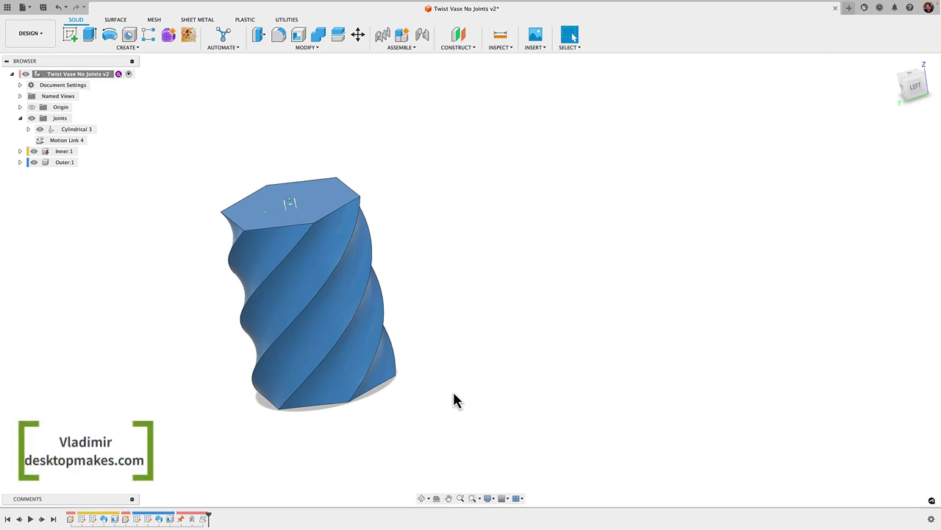
# Slide the outer vase up and back along its existing joint to inspect the assembly
pyautogui.keyDown('shift'); pyautogui.moveTo(454, 399); pyautogui.dragTo(443, 296, button='middle'); pyautogui.keyUp('shift')
pyautogui.scroll(2, 307, 361)
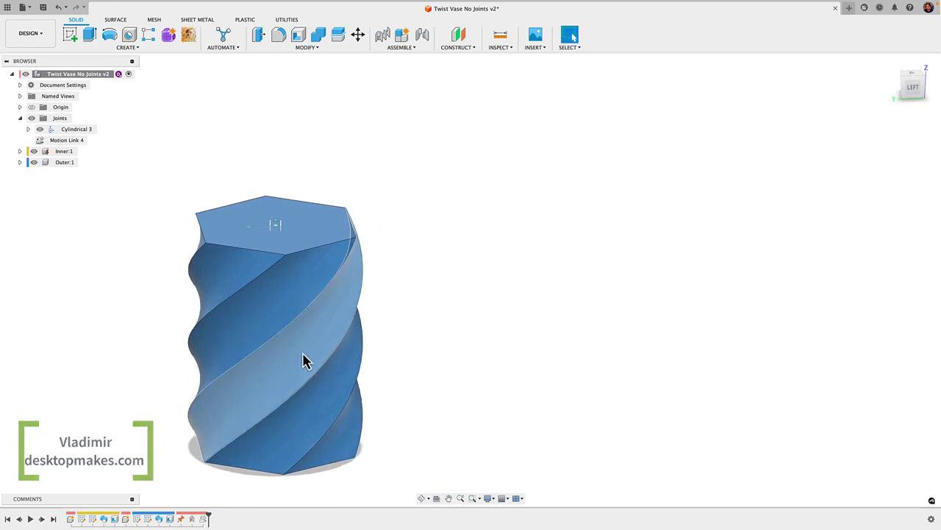
pyautogui.moveTo(277, 364); pyautogui.dragTo(263, 399)
pyautogui.keyDown('shift'); pyautogui.moveTo(416, 397); pyautogui.dragTo(299, 380, button='middle'); pyautogui.keyUp('shift')
pyautogui.click(385, 273)
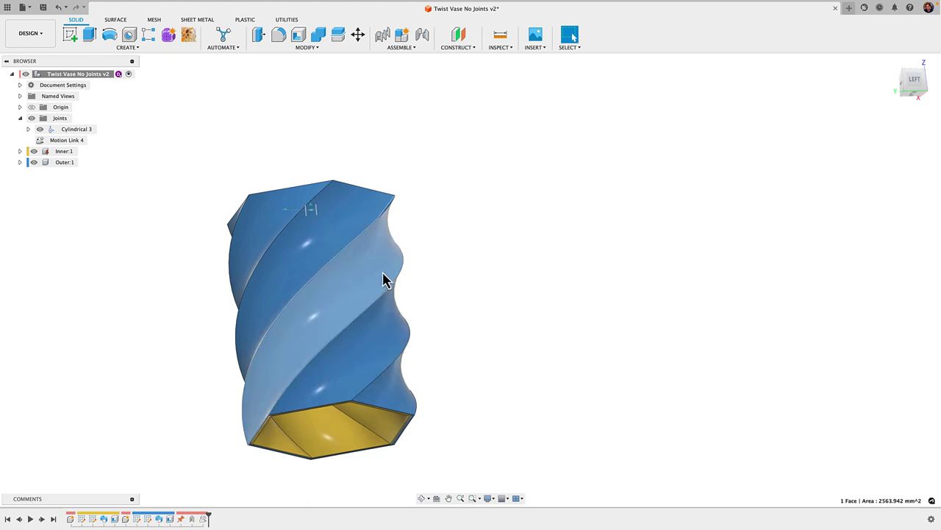
pyautogui.keyDown('shift'); pyautogui.moveTo(384, 273); pyautogui.dragTo(425, 298, button='middle'); pyautogui.keyUp('shift')
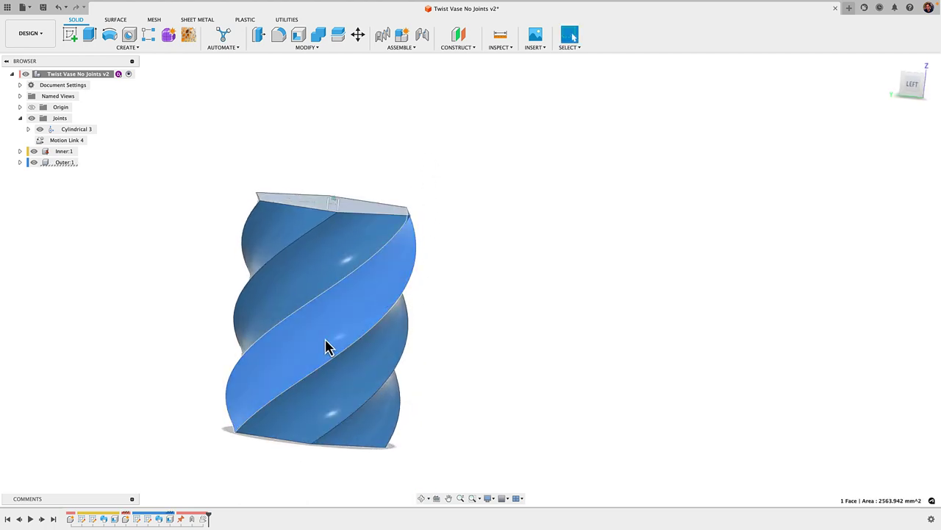
pyautogui.moveTo(325, 343); pyautogui.dragTo(349, 349)
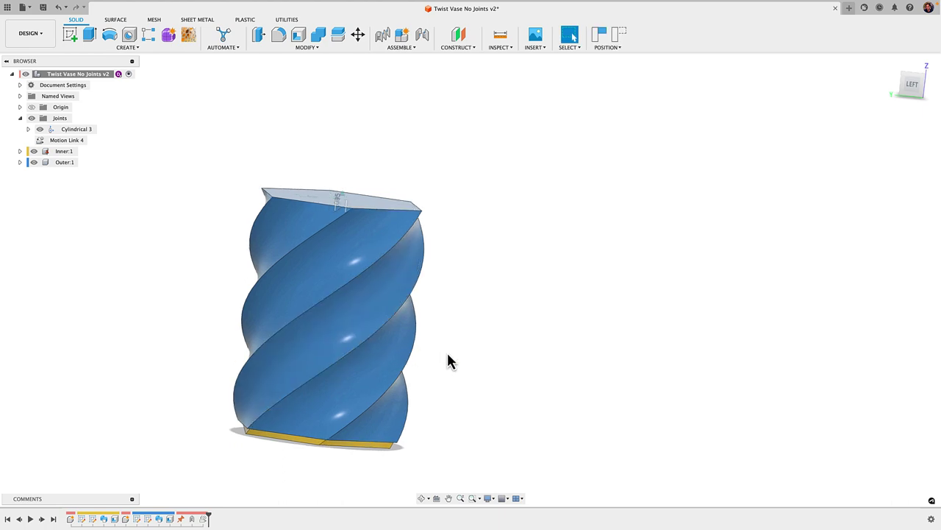
# Twist the outer vase upward to reveal the Inner body, then slide it back down
pyautogui.keyDown('shift'); pyautogui.moveTo(448, 361); pyautogui.dragTo(315, 378, button='middle'); pyautogui.keyUp('shift')
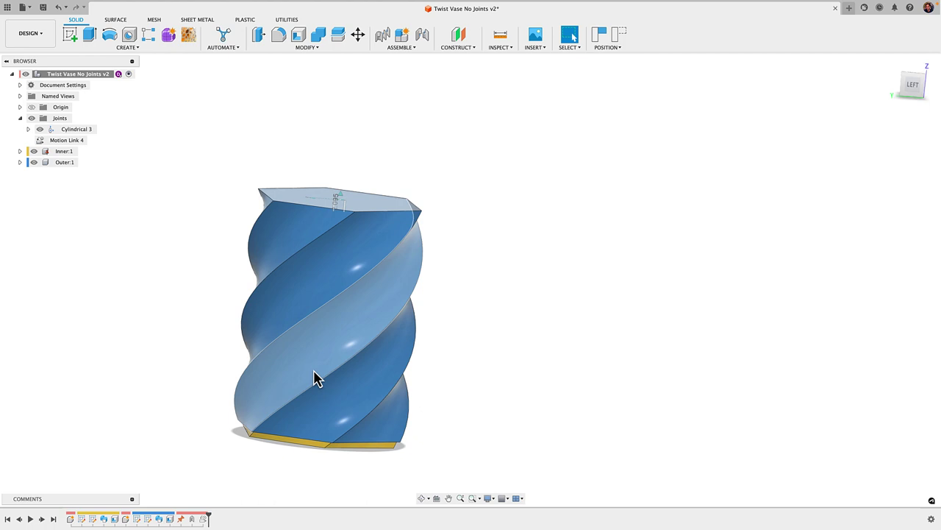
pyautogui.moveTo(296, 387); pyautogui.dragTo(103, 362)
pyautogui.moveTo(103, 362); pyautogui.dragTo(80, 378, button='middle')
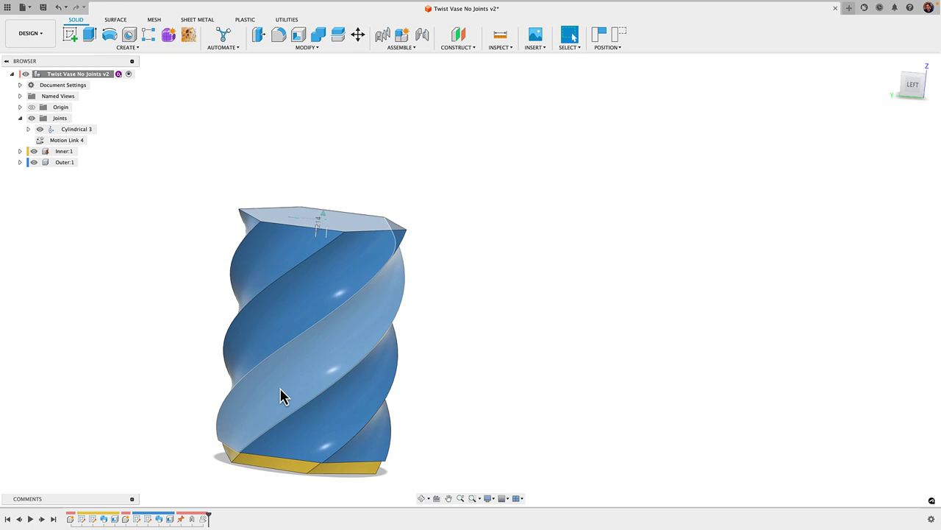
pyautogui.moveTo(282, 396); pyautogui.dragTo(276, 384, button='middle')
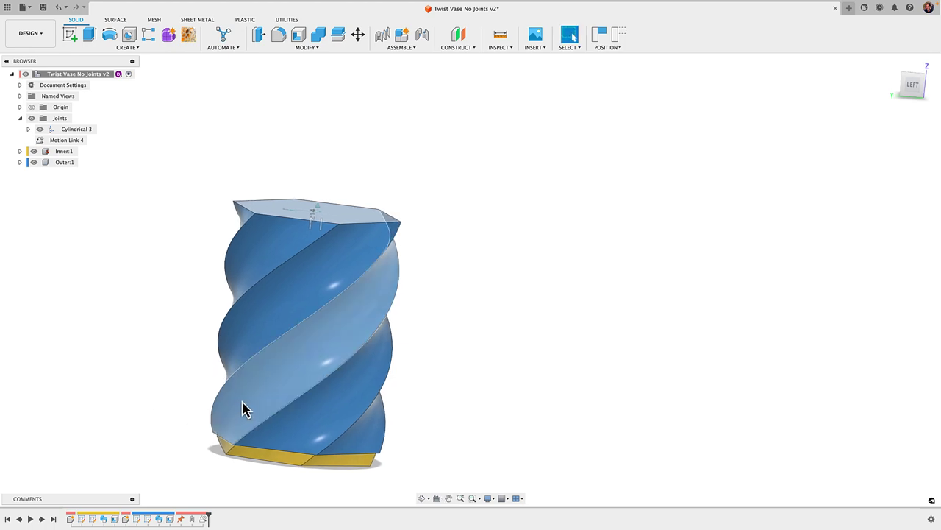
pyautogui.moveTo(245, 409); pyautogui.dragTo(208, 378)
pyautogui.keyDown('shift'); pyautogui.moveTo(209, 378); pyautogui.dragTo(185, 378, button='middle'); pyautogui.keyUp('shift')
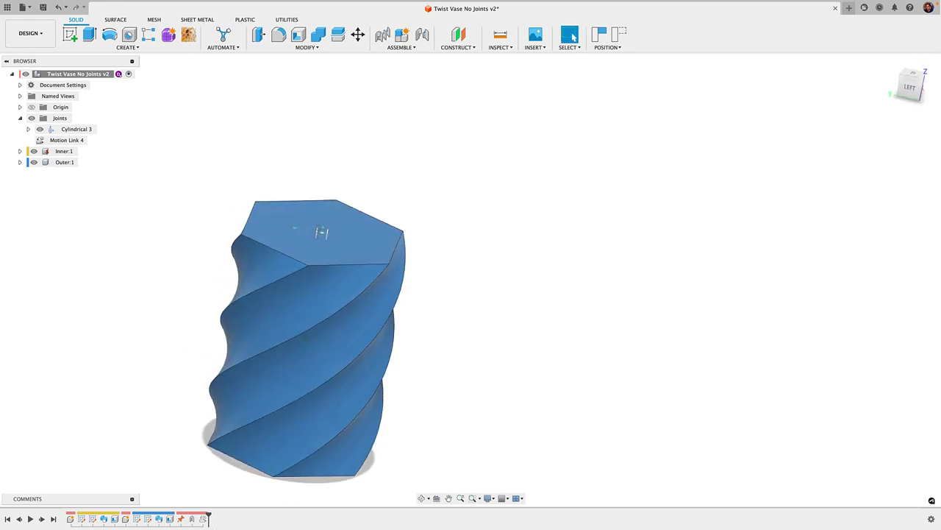
# Delete Motion Link 4 and the Cylindrical 3 joint from the timeline
pyautogui.click(203, 519)
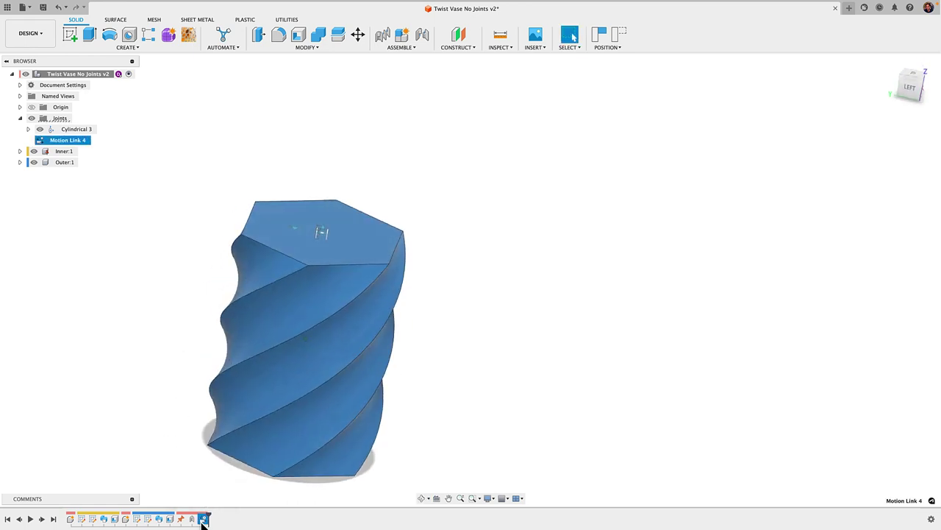
pyautogui.press('Delete')
pyautogui.click(192, 518)
pyautogui.press('Delete')
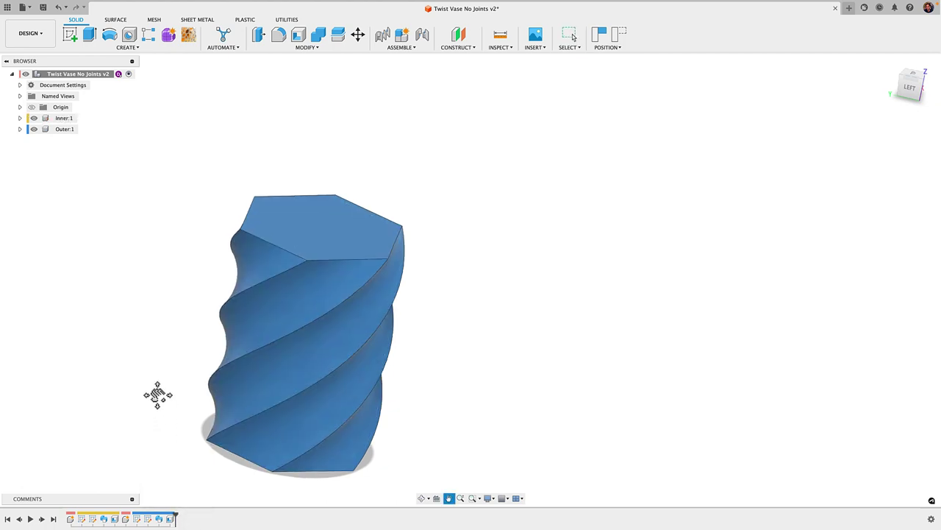
# Move the freed outer vase, revert its position, and hide Outer:1
pyautogui.moveTo(195, 371); pyautogui.dragTo(199, 345, button='middle')
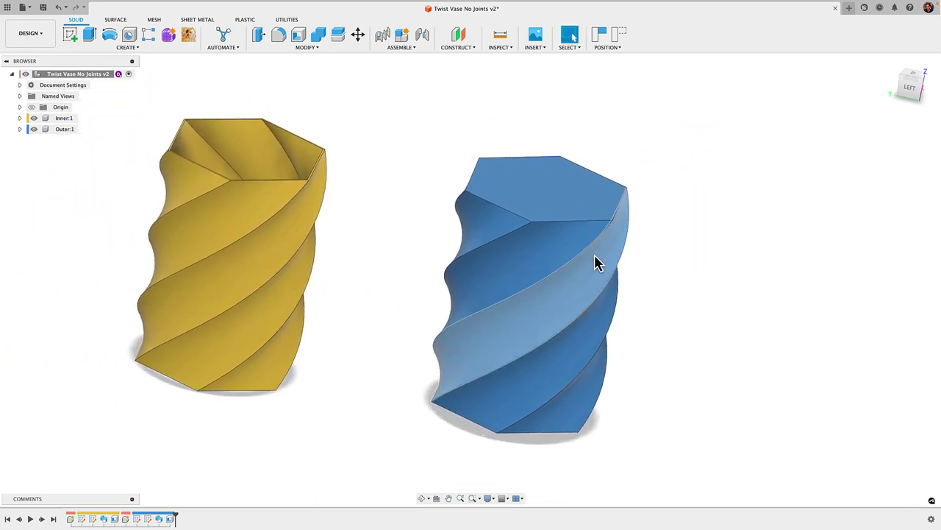
pyautogui.click(618, 33)
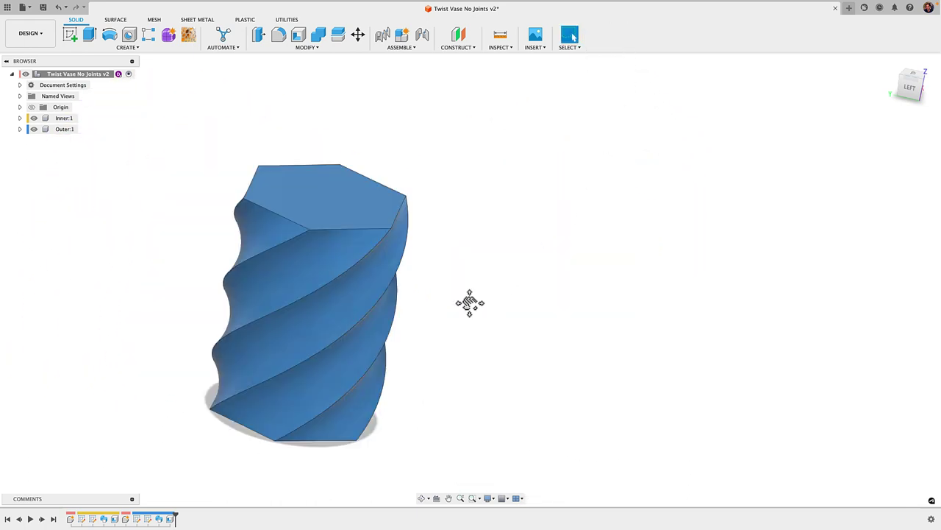
pyautogui.moveTo(470, 303); pyautogui.dragTo(434, 318, button='middle')
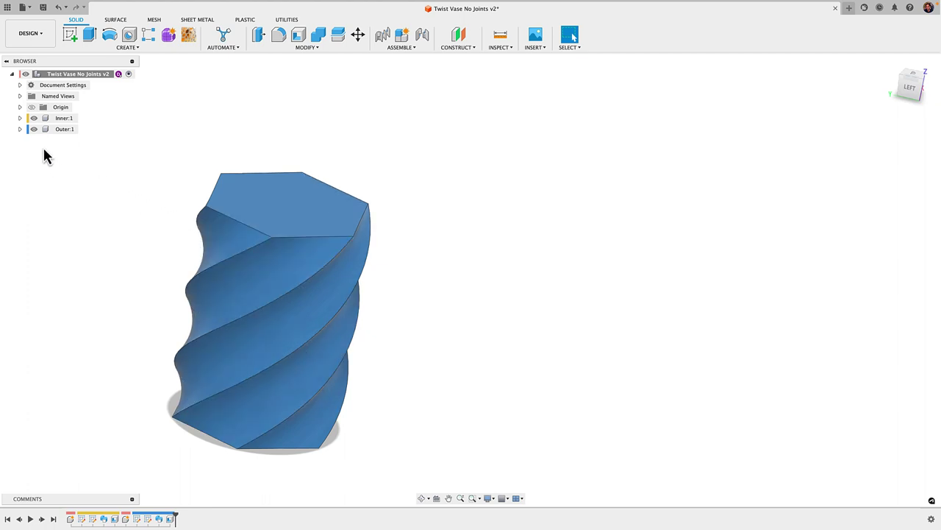
pyautogui.click(34, 130)
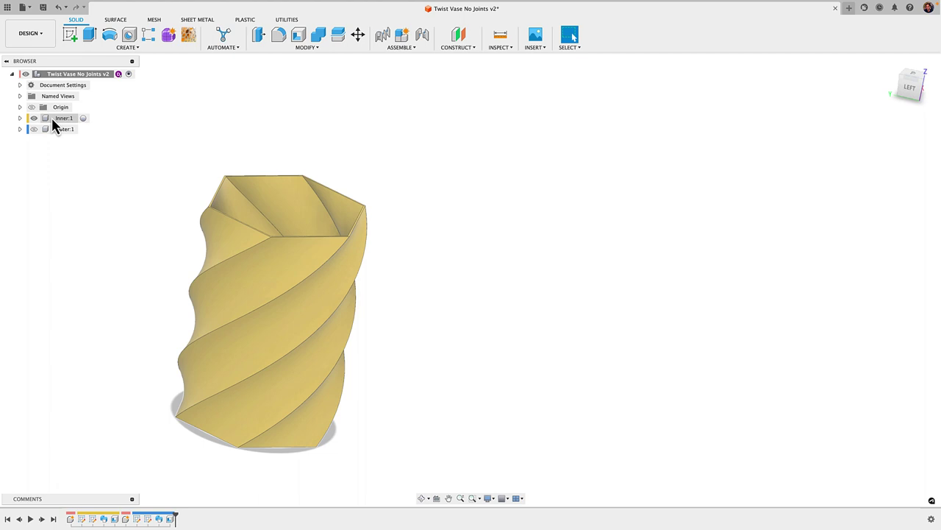
# Ground Inner:1, unhide Outer:1, and test by dragging the outer vase before reverting
pyautogui.rightClick(53, 121)
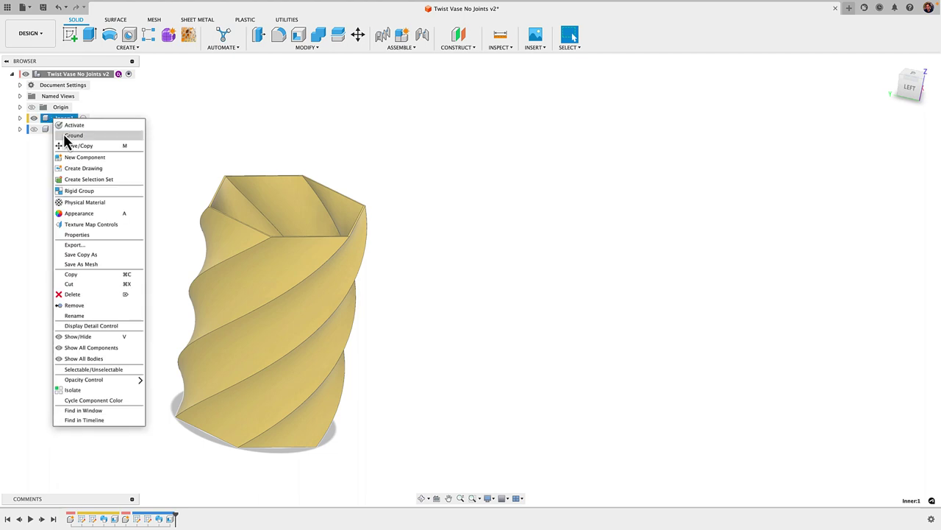
pyautogui.click(67, 137)
pyautogui.click(34, 128)
pyautogui.click(121, 221)
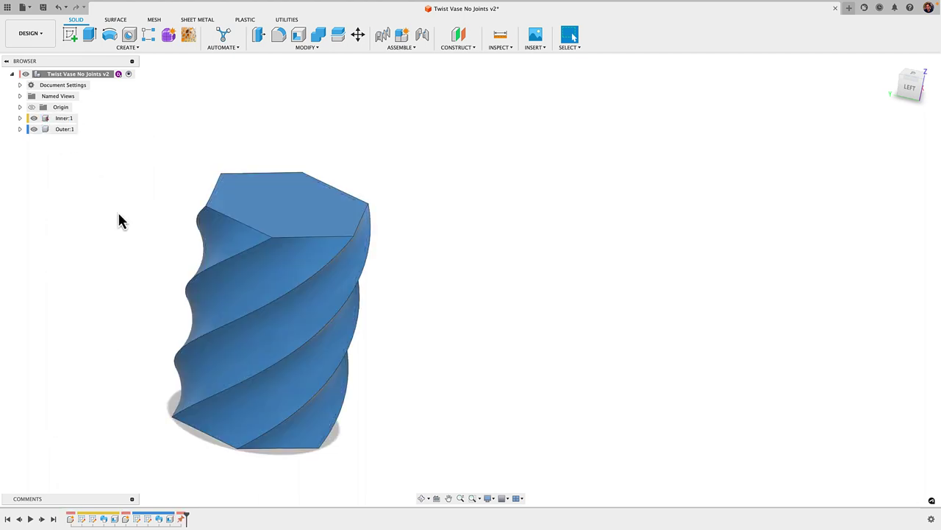
pyautogui.moveTo(245, 279); pyautogui.dragTo(567, 219)
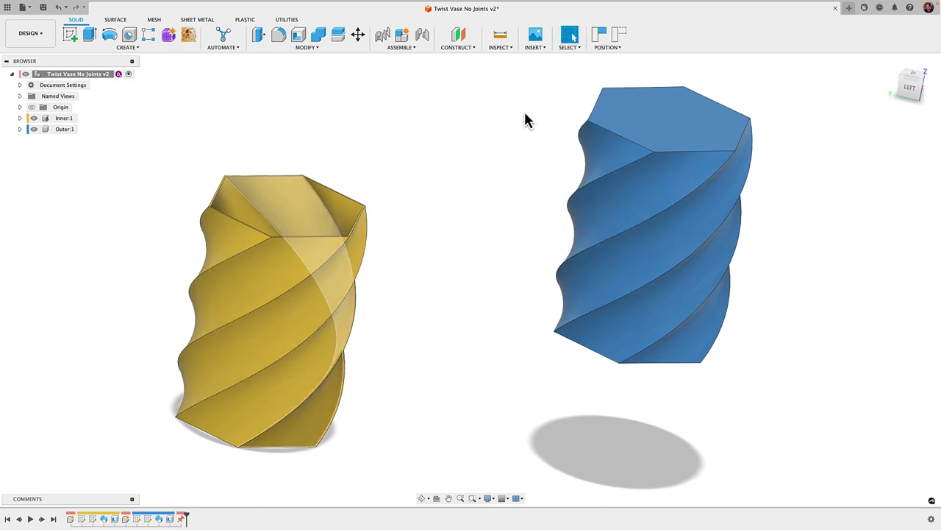
pyautogui.click(618, 35)
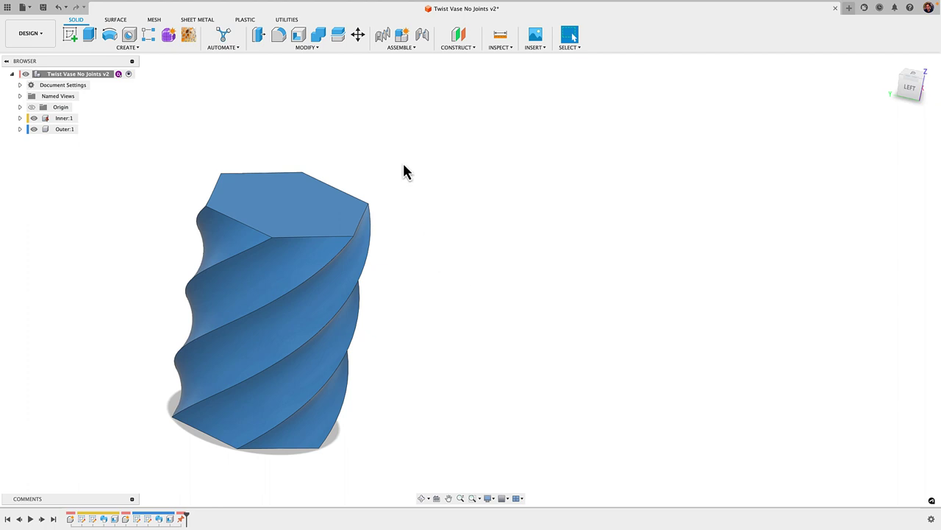
# Start an As-Built Joint from the Assemble menu with Cylindrical as its type
pyautogui.click(393, 48)
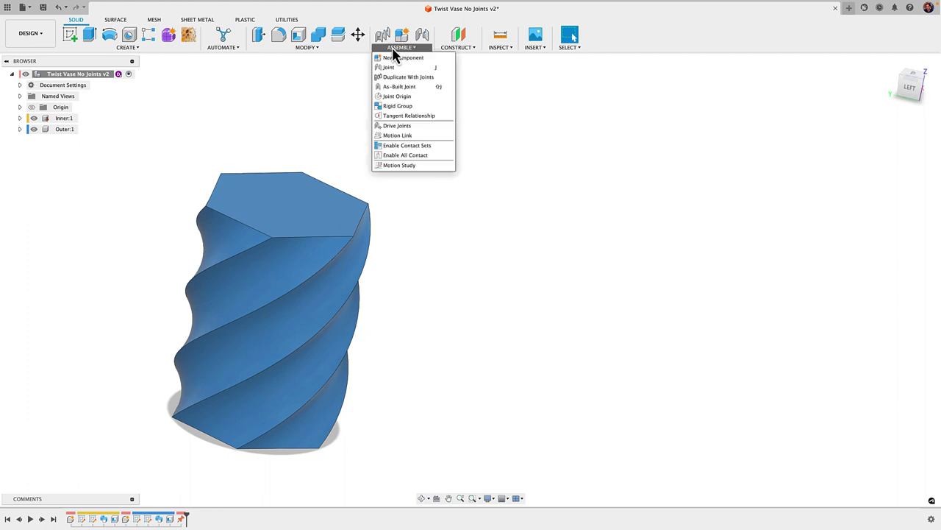
pyautogui.click(396, 88)
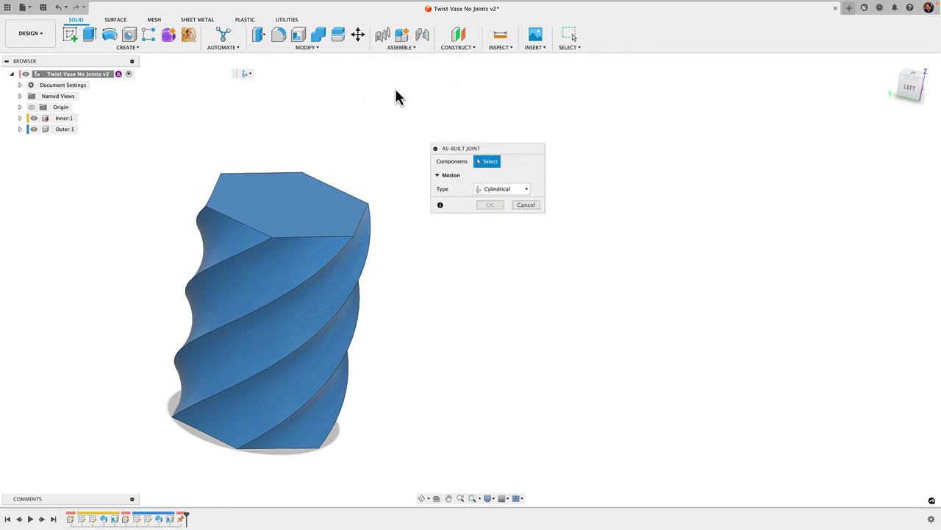
pyautogui.moveTo(442, 144); pyautogui.dragTo(284, 95)
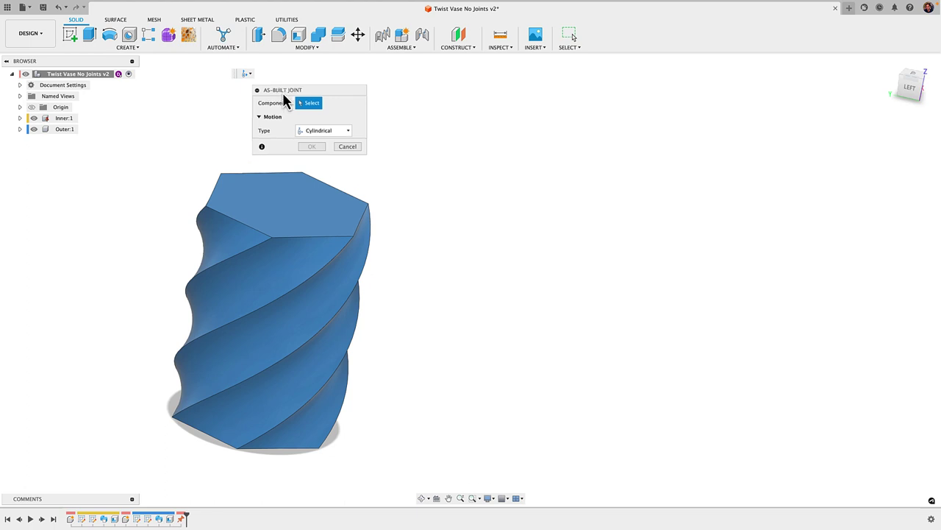
pyautogui.click(345, 131)
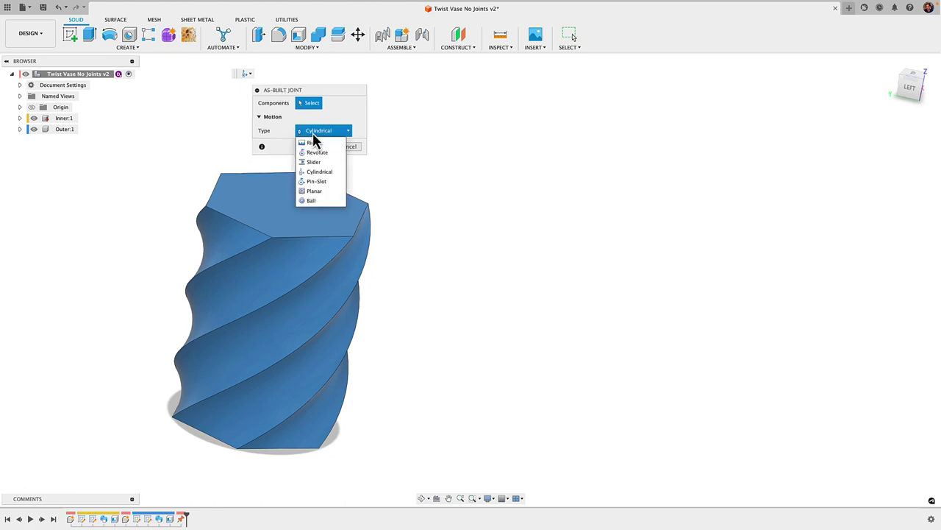
pyautogui.click(323, 172)
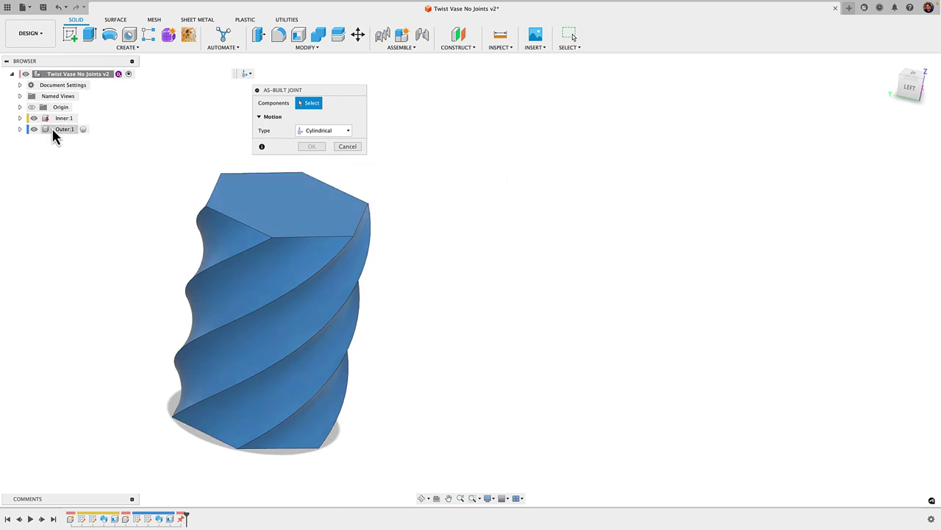
# Pick the Outer and Inner components and place the joint origin at the vase's top face centre
pyautogui.click(52, 129)
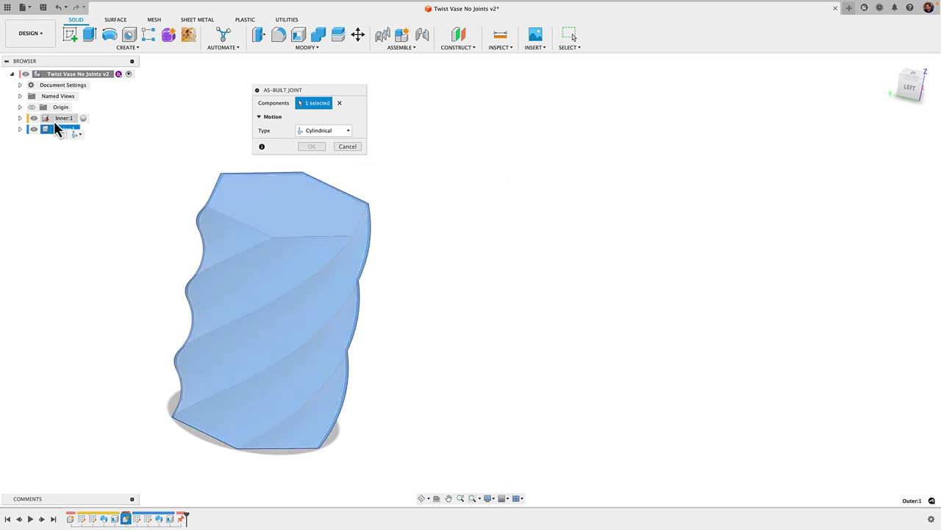
pyautogui.click(60, 119)
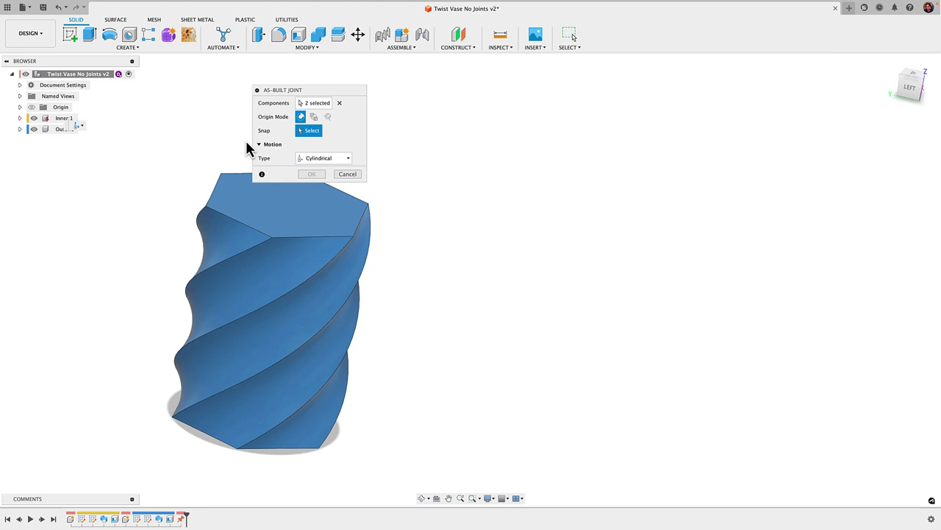
pyautogui.moveTo(323, 91); pyautogui.dragTo(395, 77)
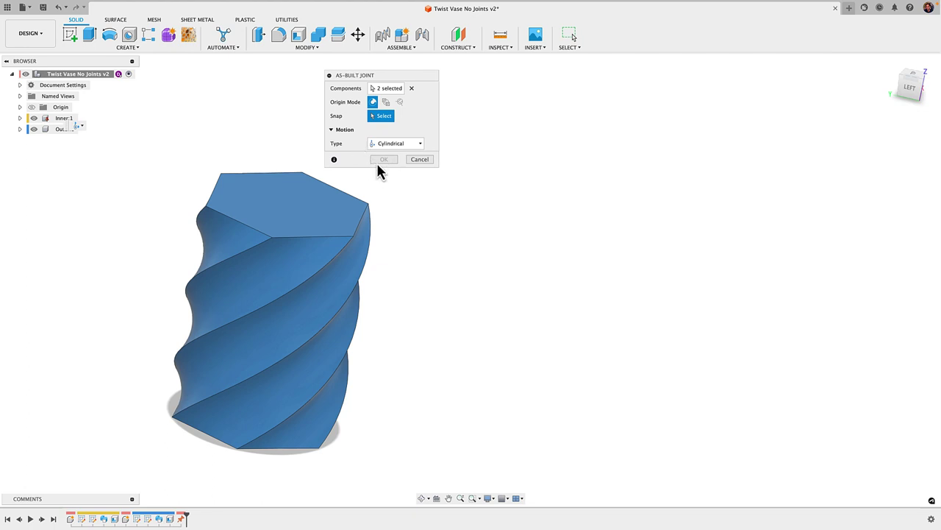
pyautogui.keyDown('shift'); pyautogui.moveTo(273, 143); pyautogui.dragTo(251, 178, button='middle'); pyautogui.keyUp('shift')
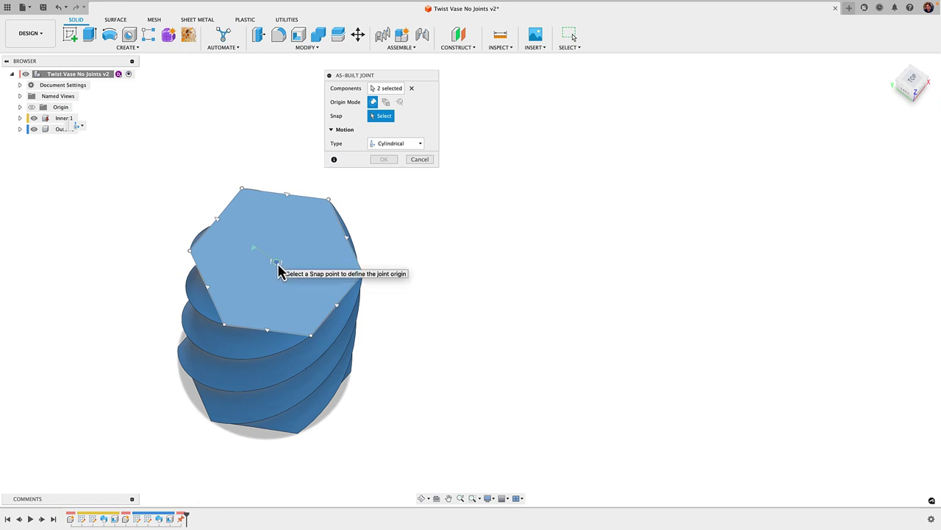
pyautogui.click(277, 263)
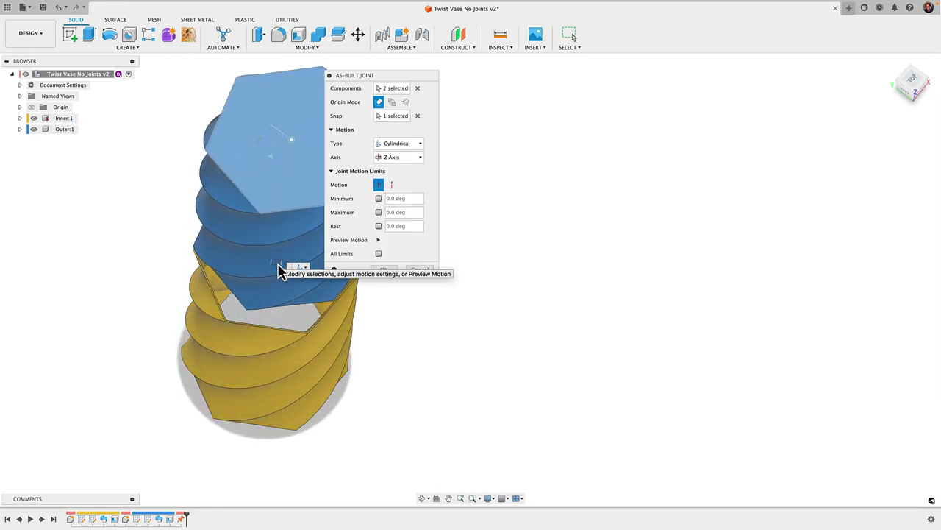
pyautogui.keyDown('shift'); pyautogui.moveTo(370, 387); pyautogui.dragTo(325, 332, button='middle'); pyautogui.keyUp('shift')
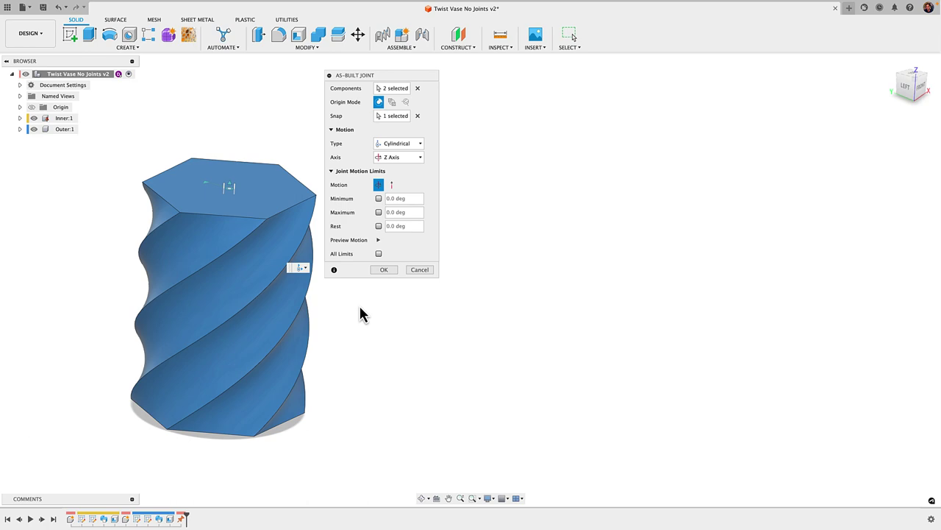
# Preview the rotation, switch limits to Slide and preview again, then confirm Cylindrical 5
pyautogui.click(379, 242)
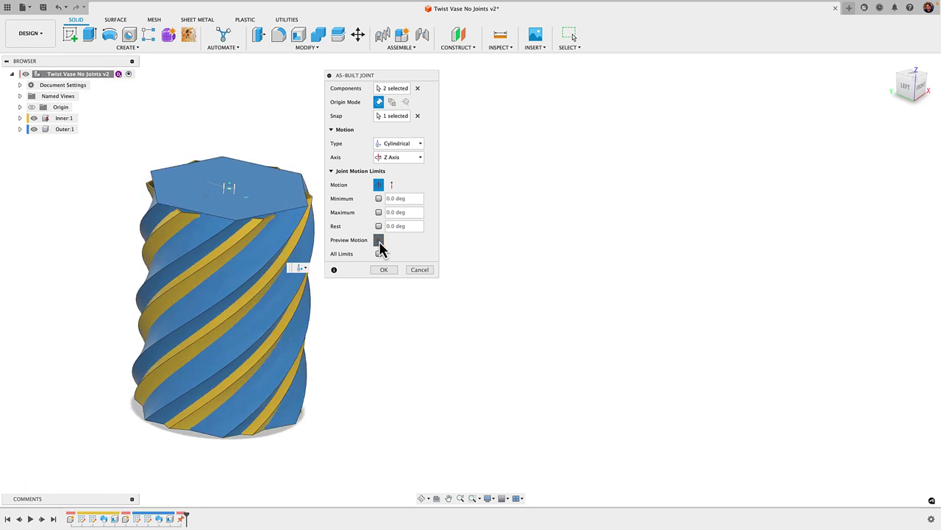
pyautogui.click(379, 242)
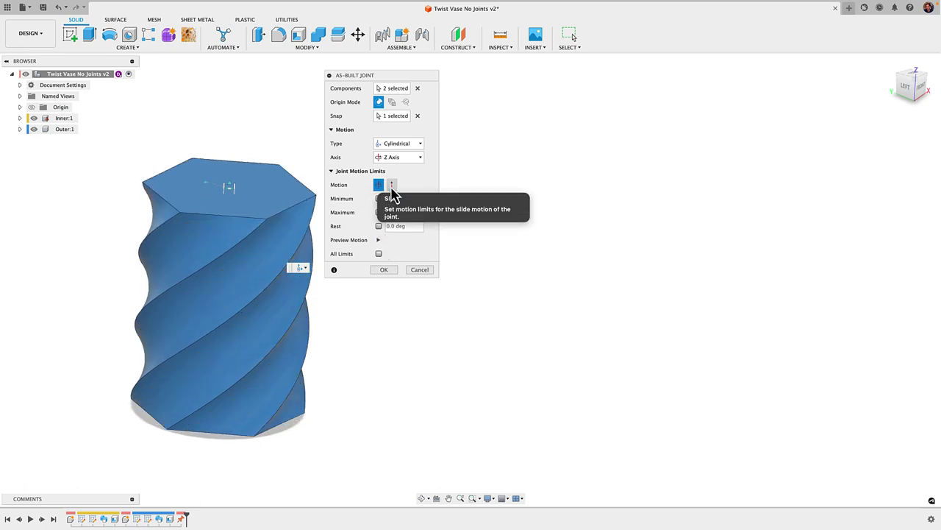
pyautogui.click(391, 186)
pyautogui.click(379, 241)
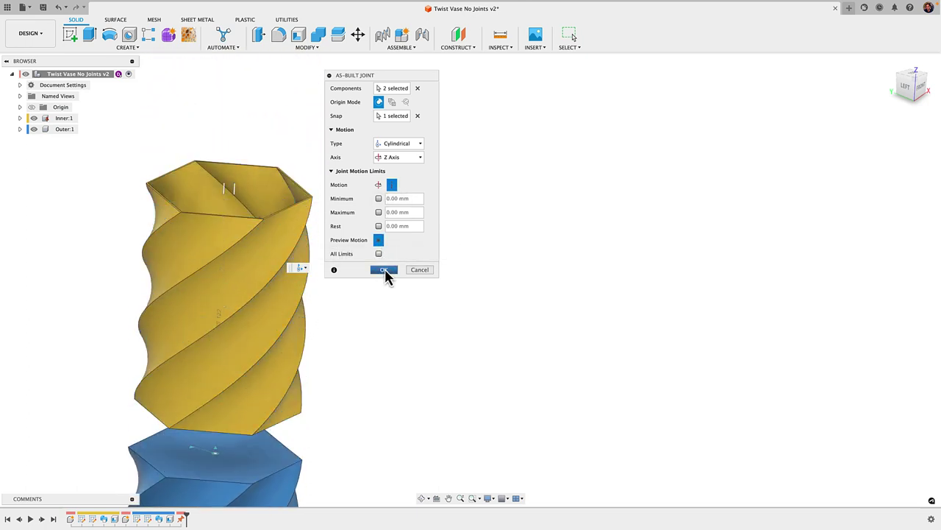
pyautogui.click(385, 270)
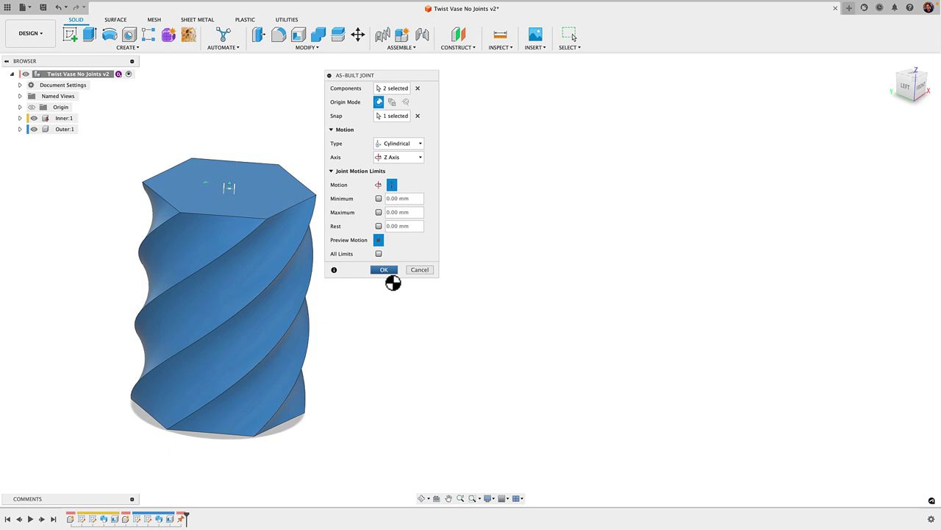
# Drag the outer vase up and down to test Cylindrical 5's twist and slide
pyautogui.moveTo(387, 273); pyautogui.dragTo(431, 281)
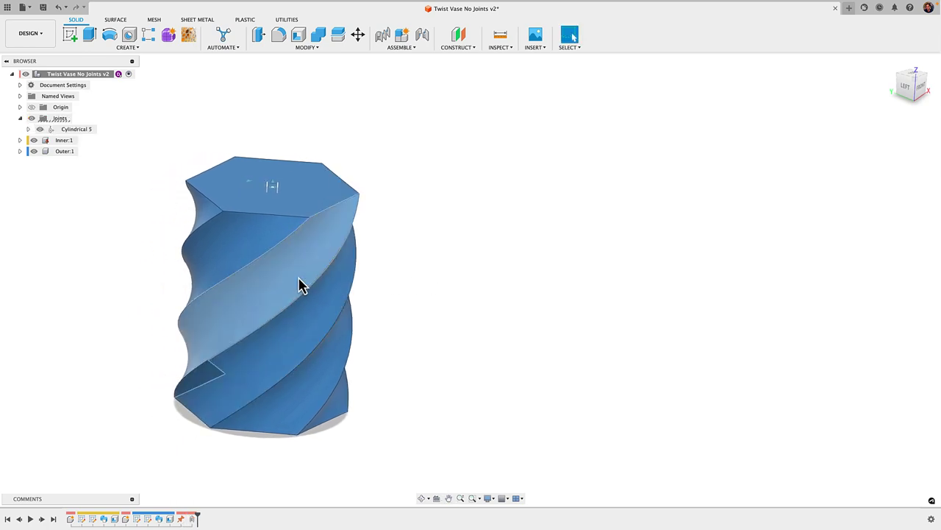
pyautogui.moveTo(301, 285); pyautogui.dragTo(247, 295)
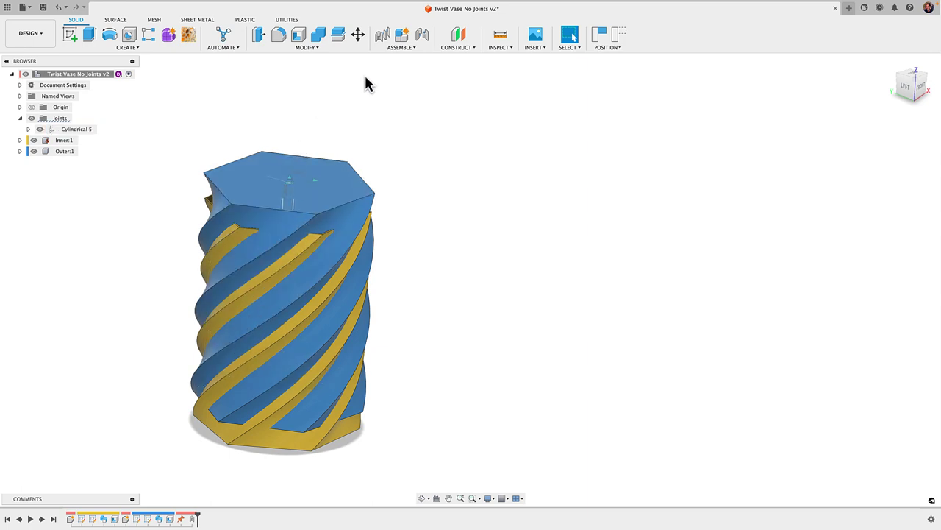
pyautogui.click(399, 48)
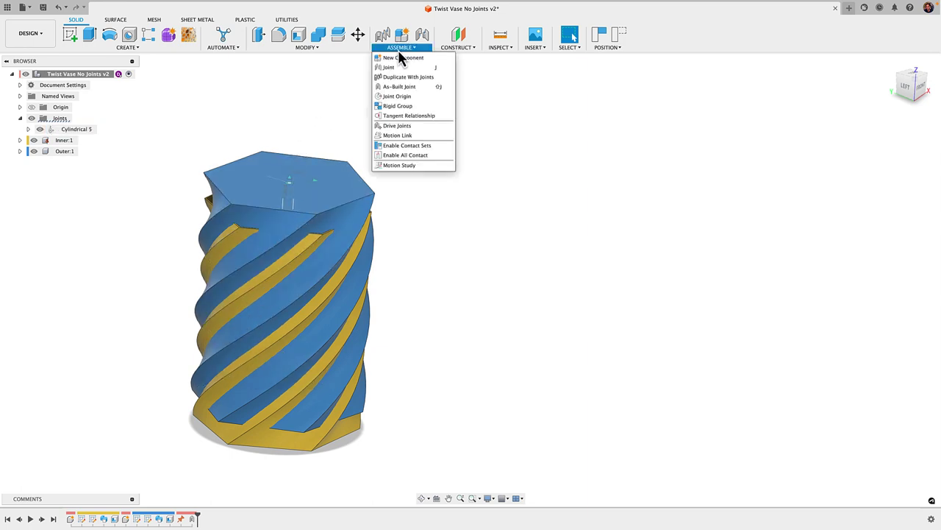
# Start a Motion Link on Cylindrical 5 linking a 10.00 mm Z slide to 360.0 deg rotation
pyautogui.click(412, 136)
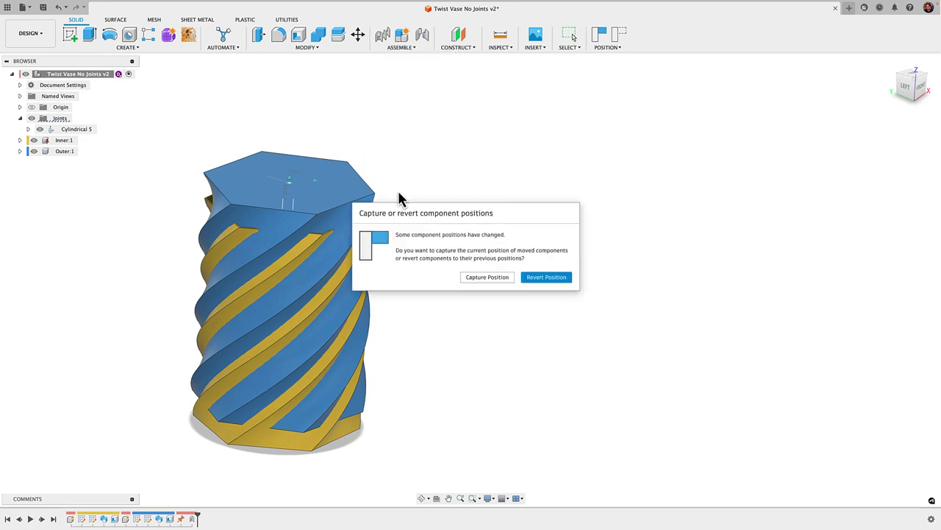
pyautogui.click(550, 278)
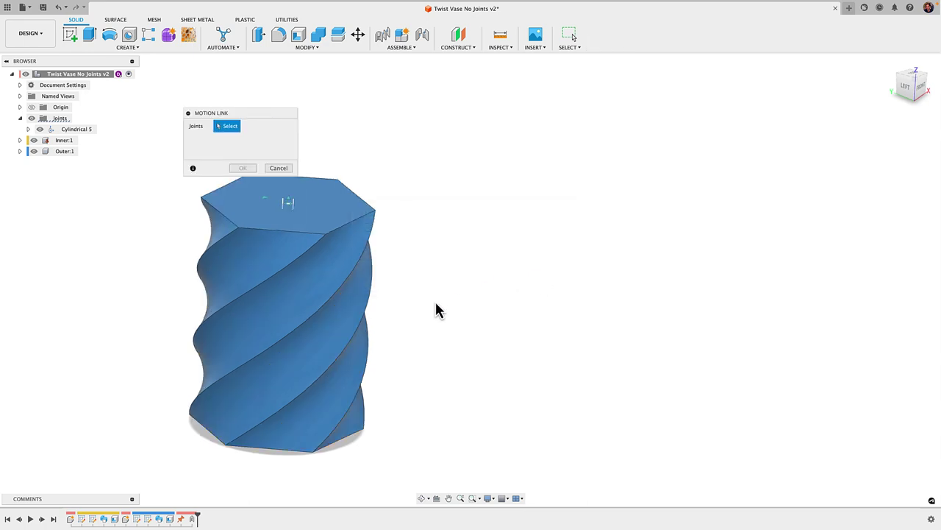
pyautogui.moveTo(275, 116); pyautogui.dragTo(283, 100)
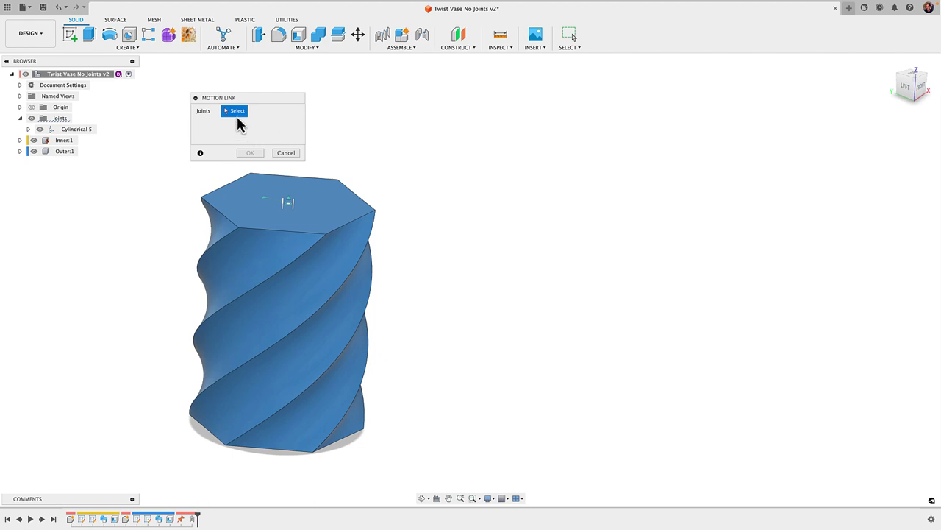
pyautogui.click(76, 133)
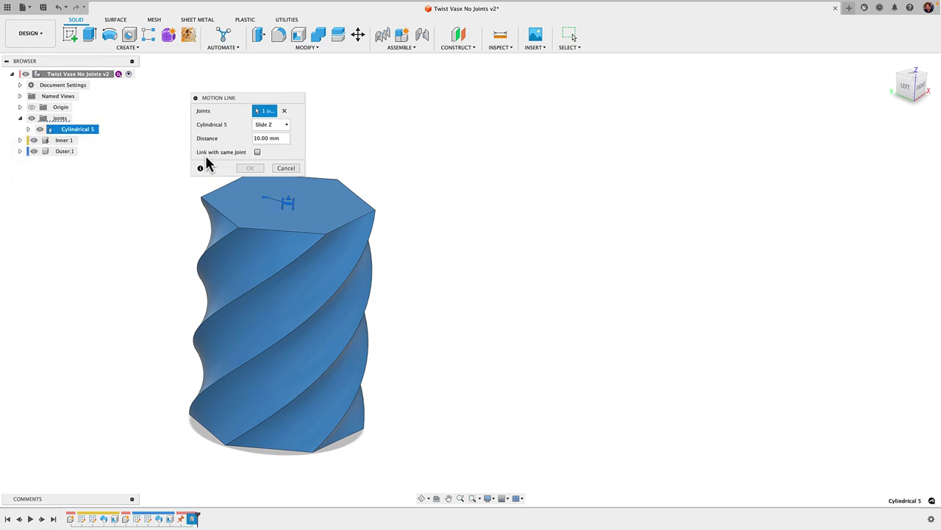
pyautogui.click(257, 152)
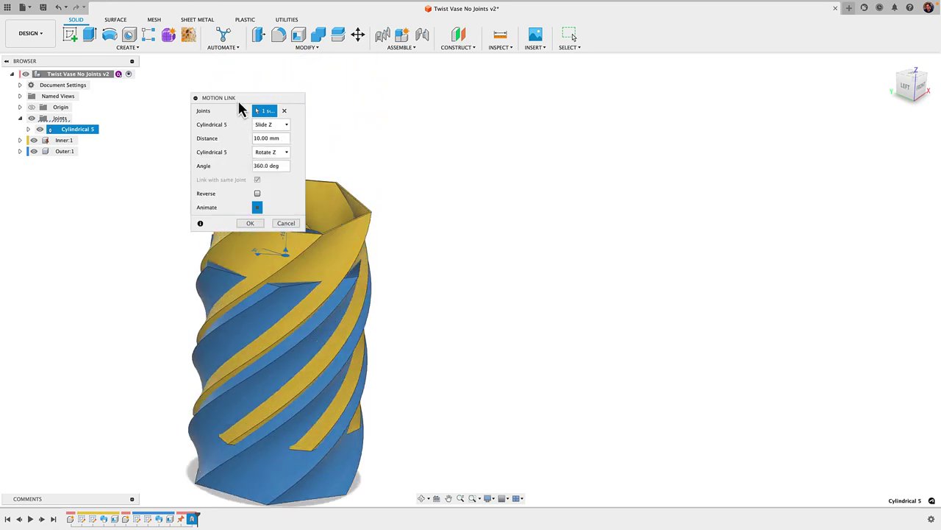
pyautogui.moveTo(238, 98); pyautogui.dragTo(102, 206)
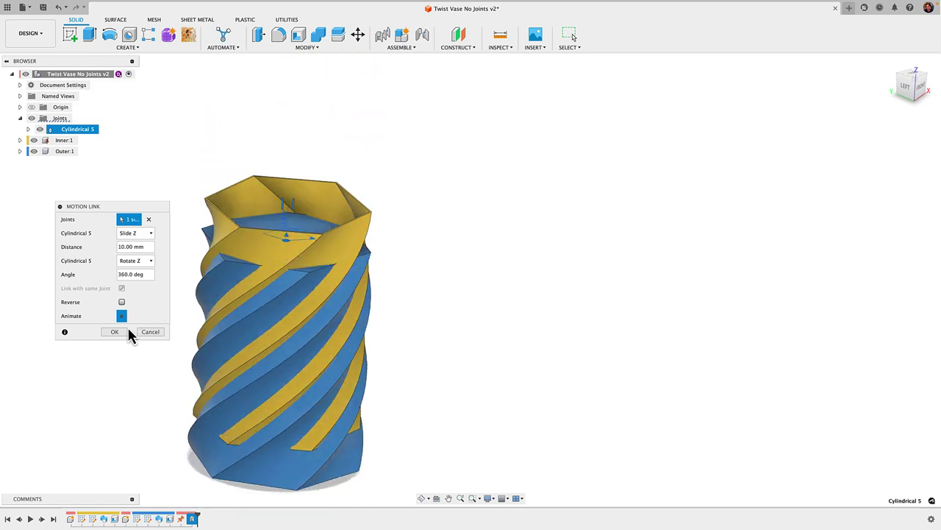
# Confirm Motion Link 6, then drag the outer vase to check it lifts and twists together
pyautogui.click(115, 331)
pyautogui.moveTo(155, 331); pyautogui.dragTo(228, 316, button='middle')
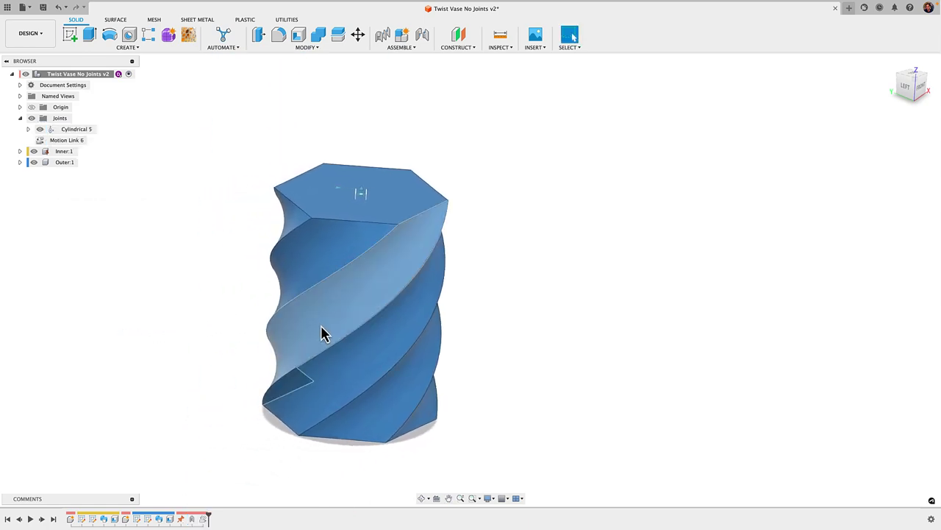
pyautogui.moveTo(324, 333); pyautogui.dragTo(366, 286)
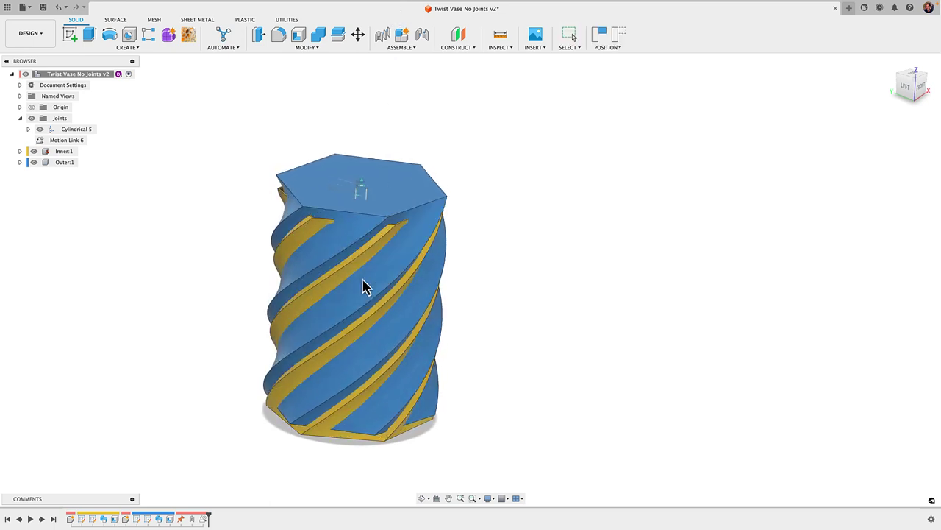
pyautogui.keyDown('shift'); pyautogui.moveTo(378, 225); pyautogui.dragTo(368, 334, button='middle'); pyautogui.keyUp('shift')
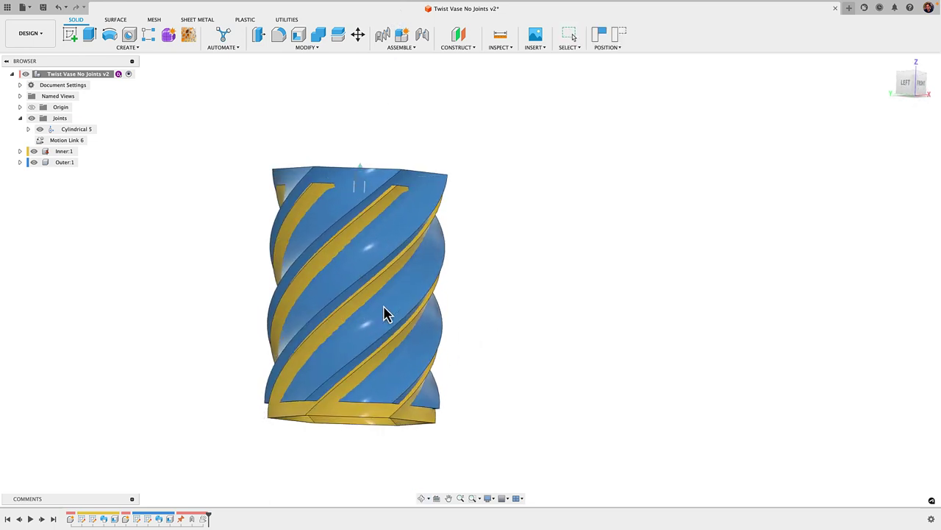
pyautogui.moveTo(388, 314); pyautogui.dragTo(231, 326)
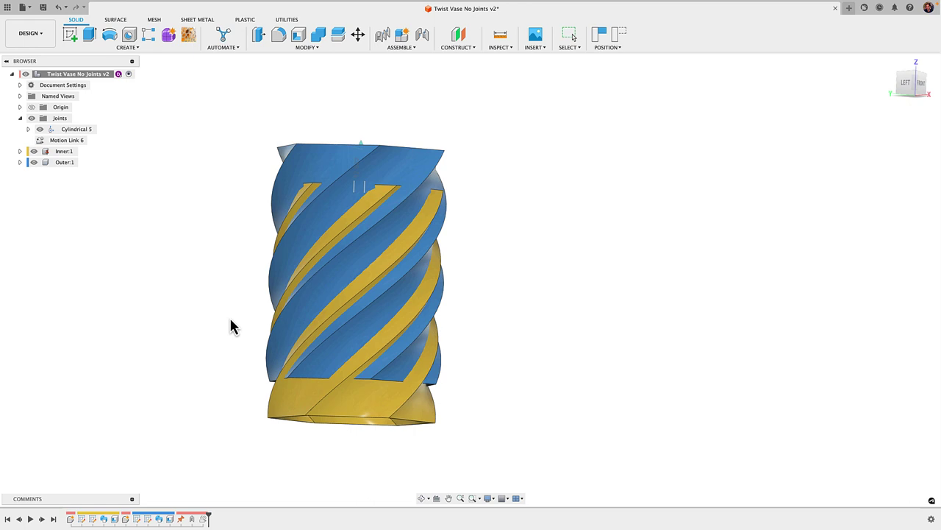
pyautogui.press('F5')
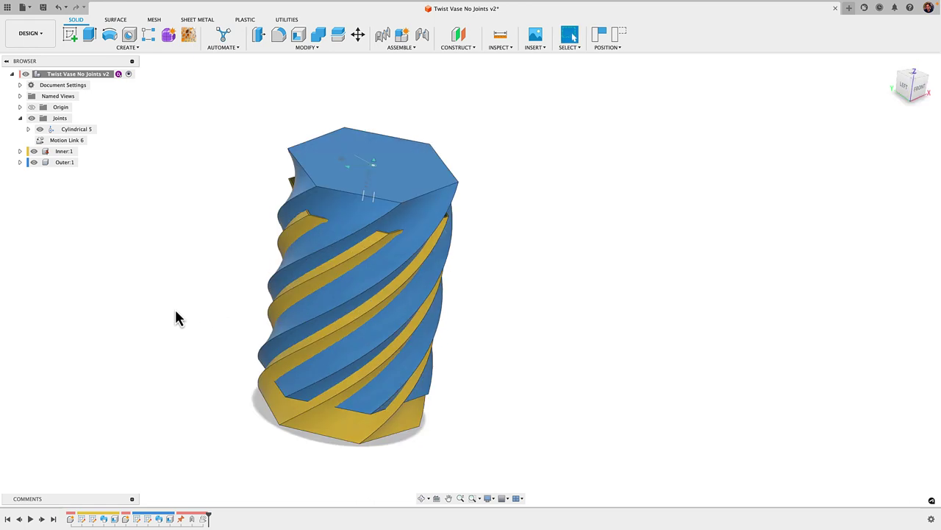
pyautogui.rightClick(67, 140)
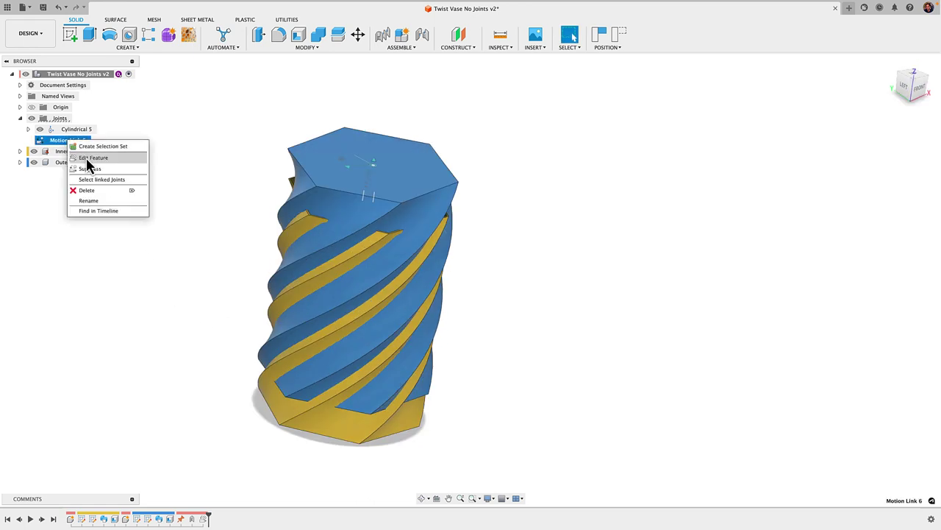
pyautogui.click(88, 159)
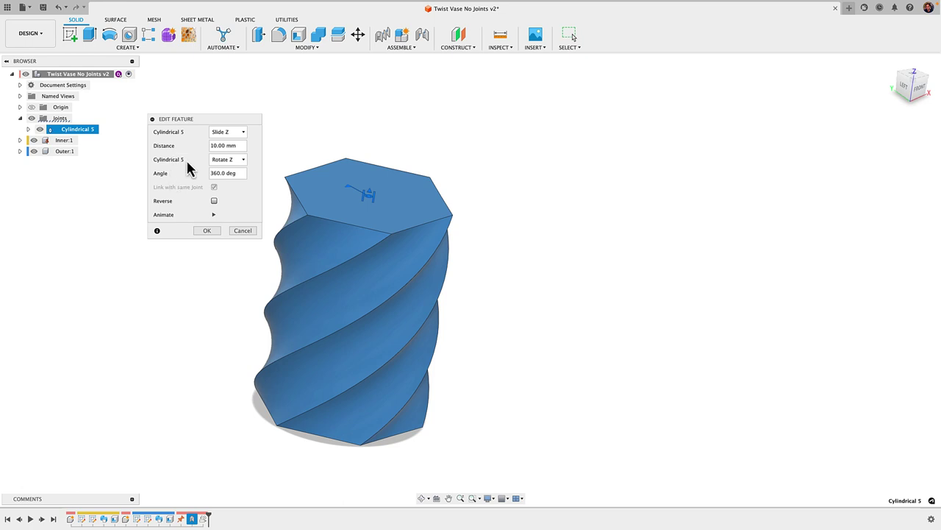
pyautogui.click(215, 134)
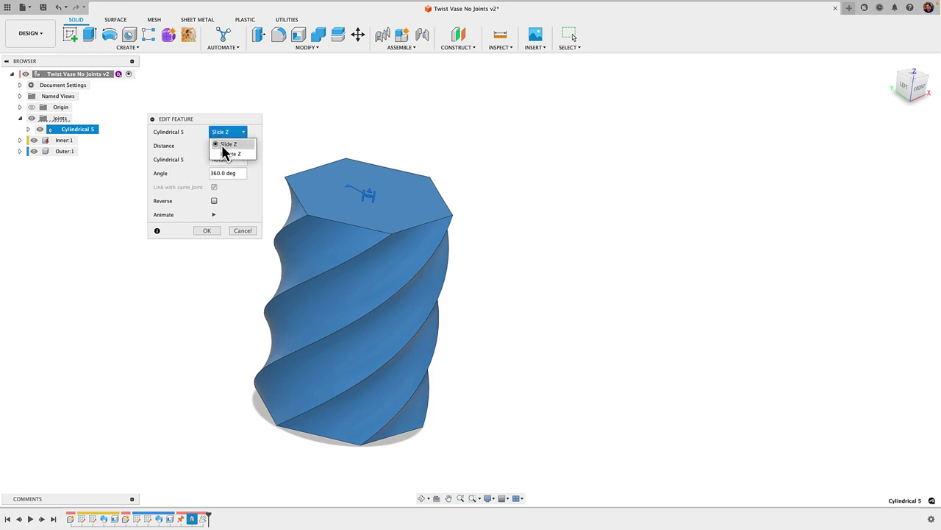
pyautogui.click(225, 144)
pyautogui.click(229, 161)
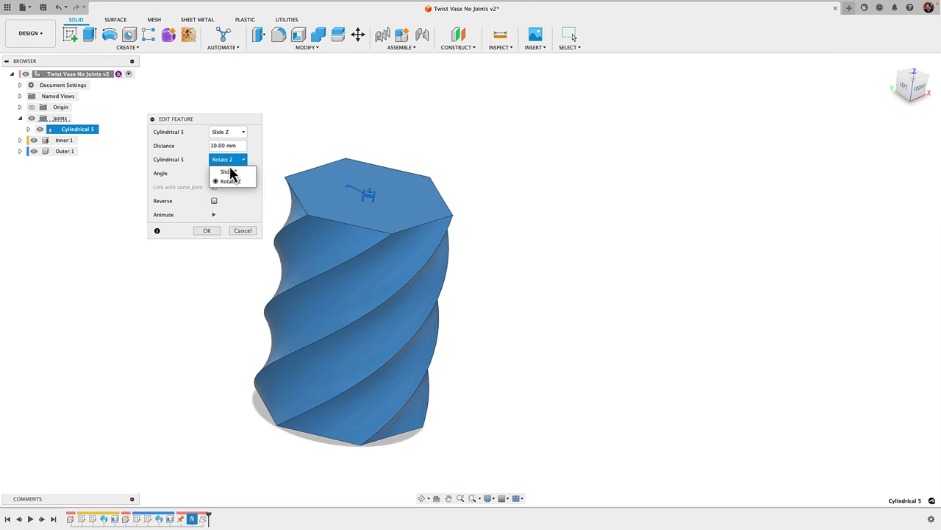
pyautogui.click(228, 182)
pyautogui.click(234, 172)
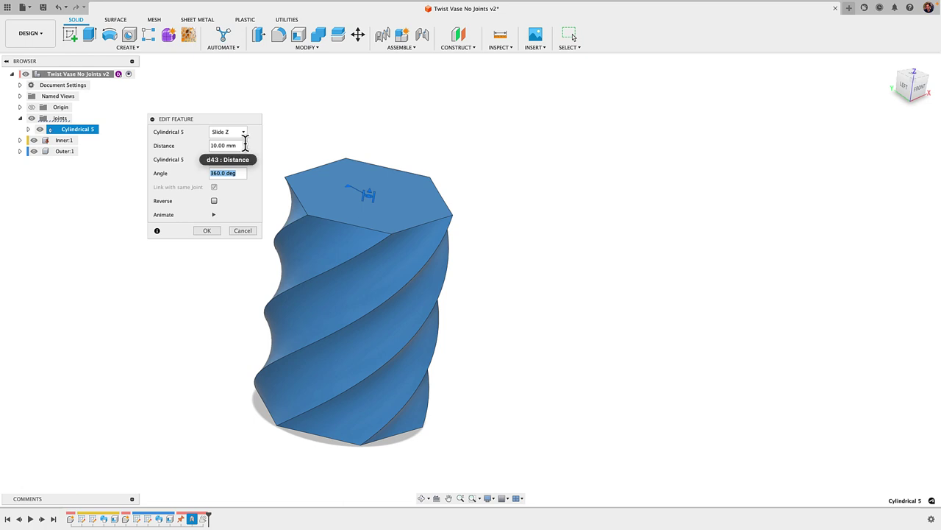
pyautogui.click(244, 145)
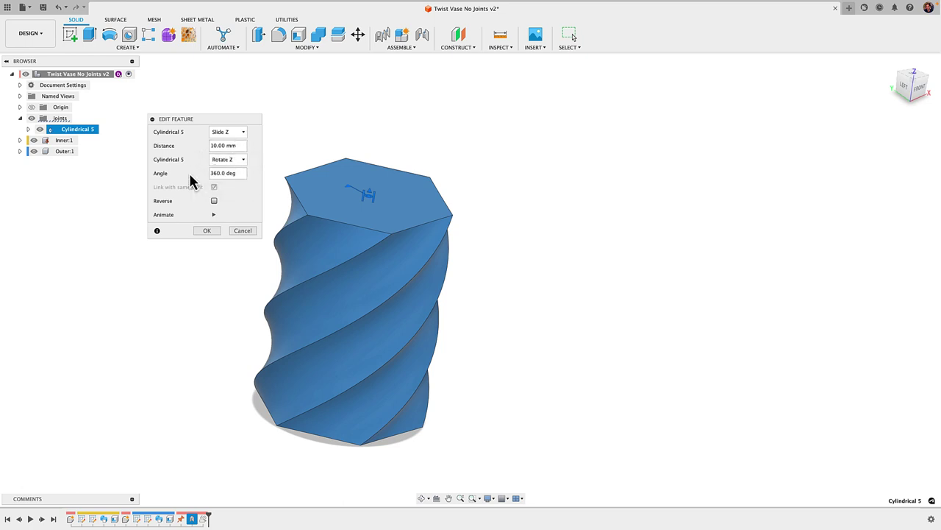
pyautogui.click(213, 215)
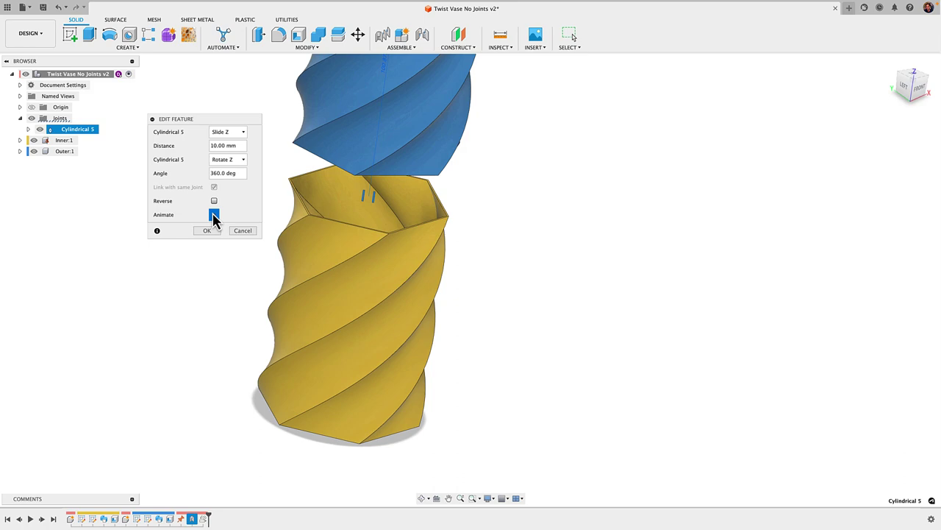
pyautogui.click(214, 215)
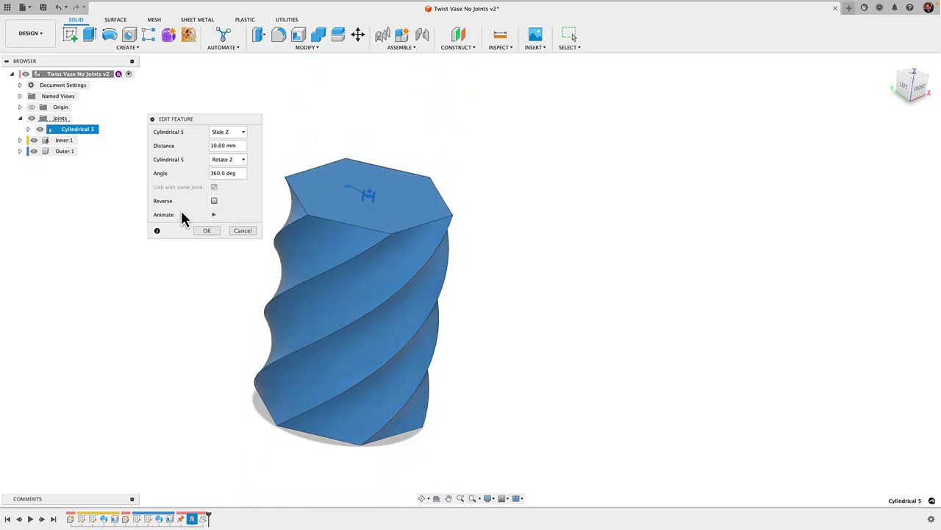
pyautogui.click(240, 233)
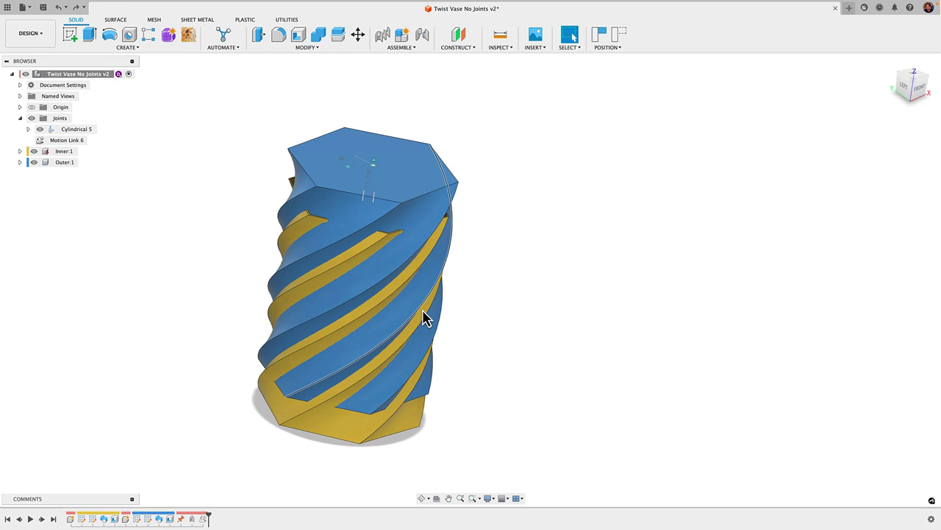
# Check Sketch2's 80.00 mm height, then reconfirm the vase sweep with its 180 deg twist angle
pyautogui.doubleClick(92, 518)
pyautogui.click(284, 283)
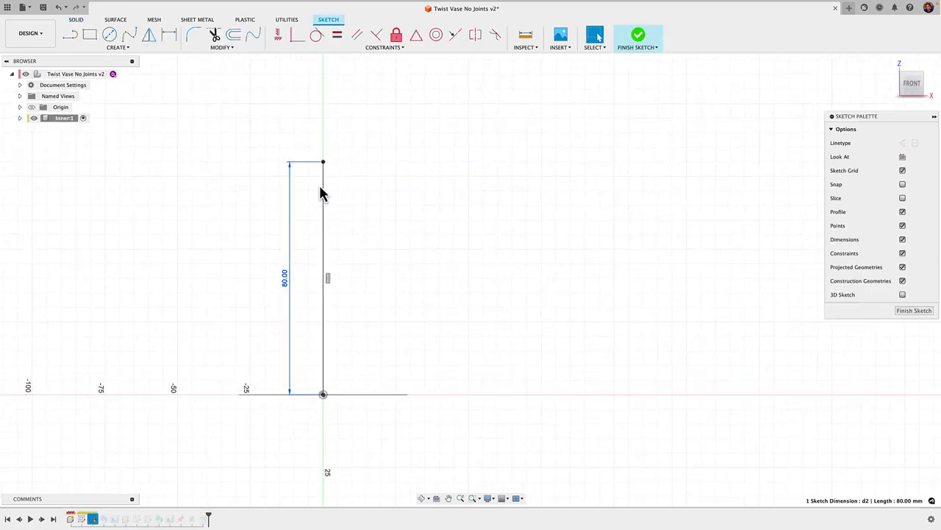
pyautogui.click(640, 41)
pyautogui.doubleClick(104, 519)
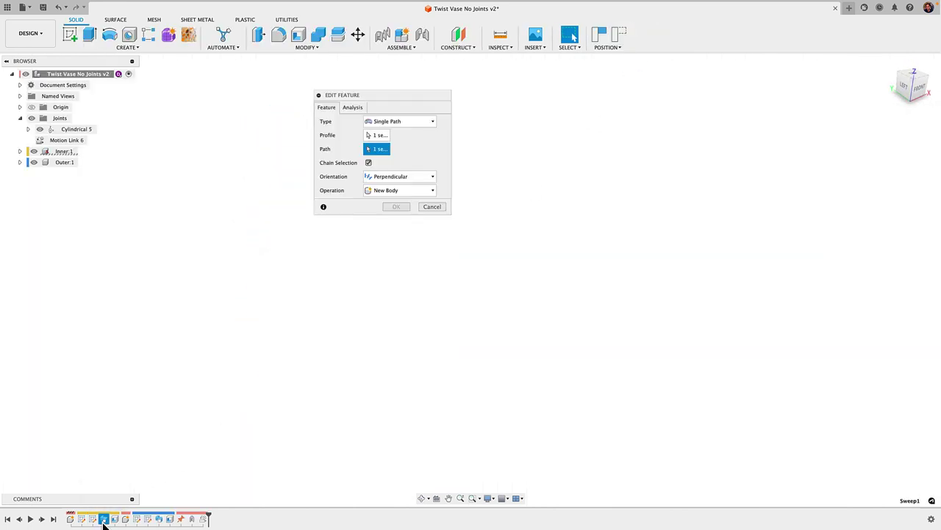
pyautogui.click(401, 203)
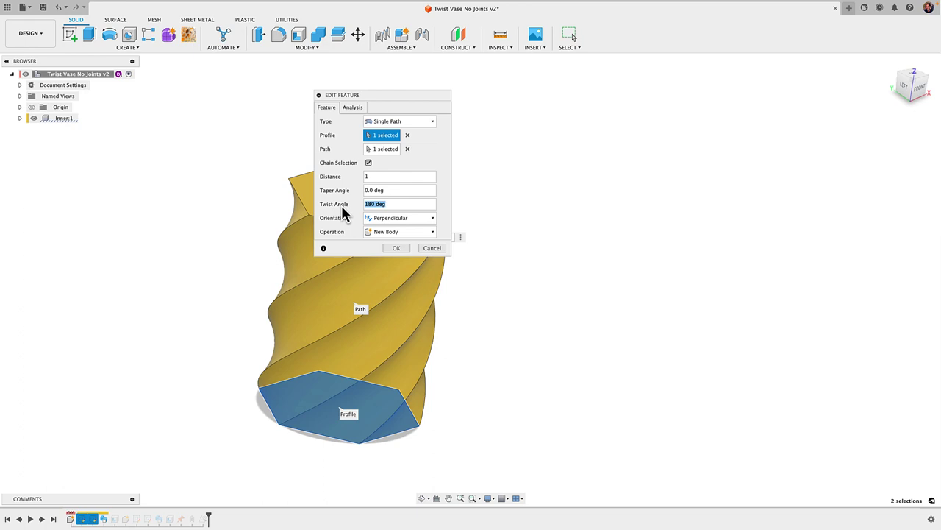
pyautogui.click(399, 250)
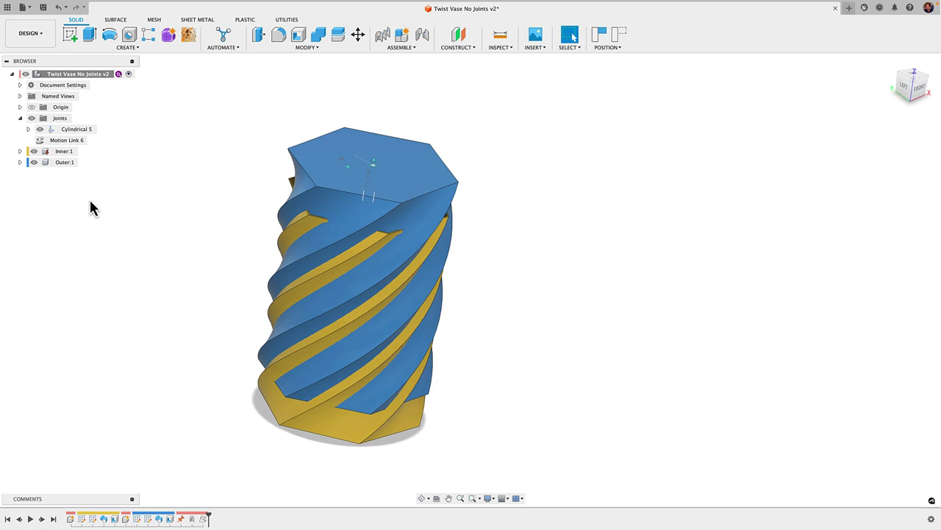
# Edit Motion Link 6 to an 80 mm distance and 180 deg angle, test animate and reverse, and apply
pyautogui.rightClick(66, 141)
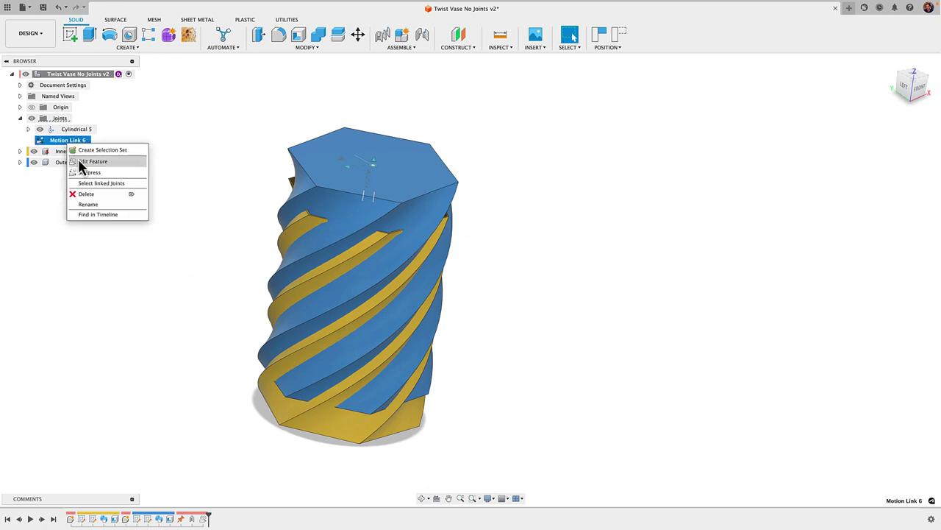
pyautogui.click(78, 159)
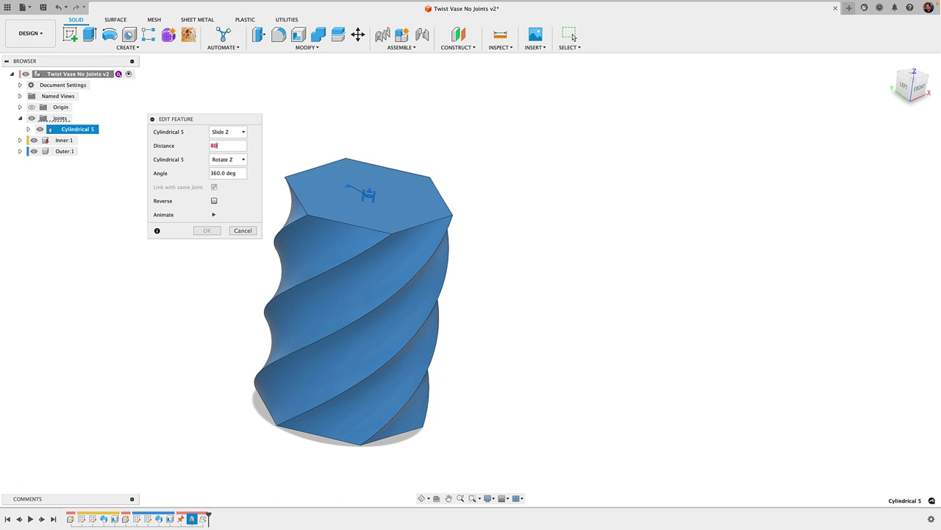
pyautogui.click(240, 173)
pyautogui.write('180')
pyautogui.click(214, 214)
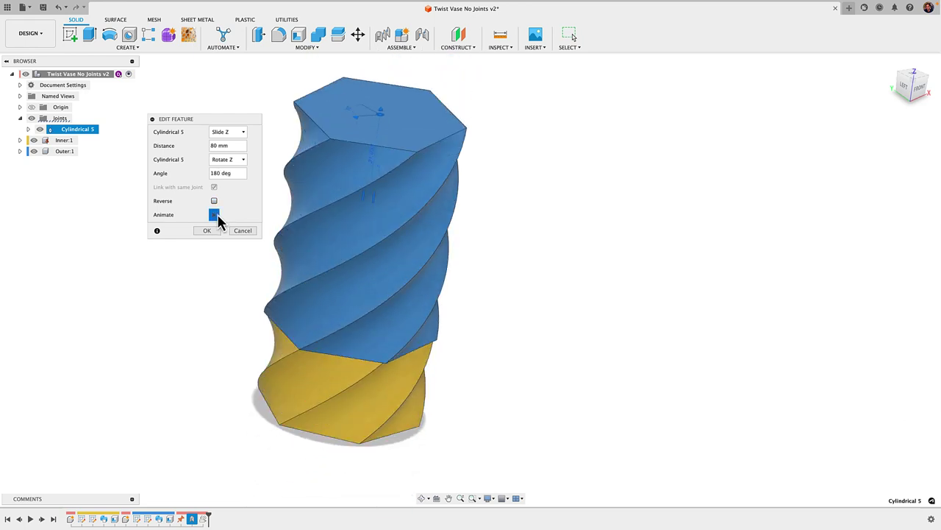
pyautogui.click(214, 202)
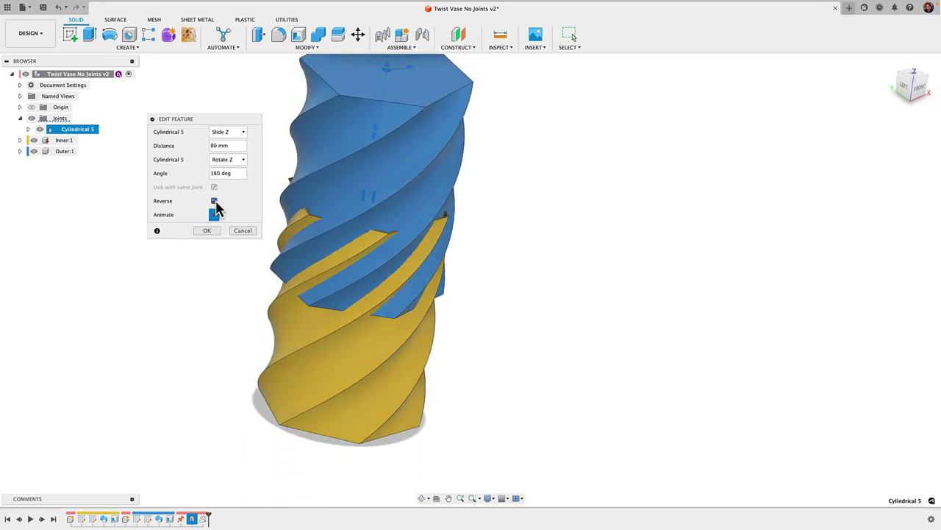
pyautogui.click(214, 202)
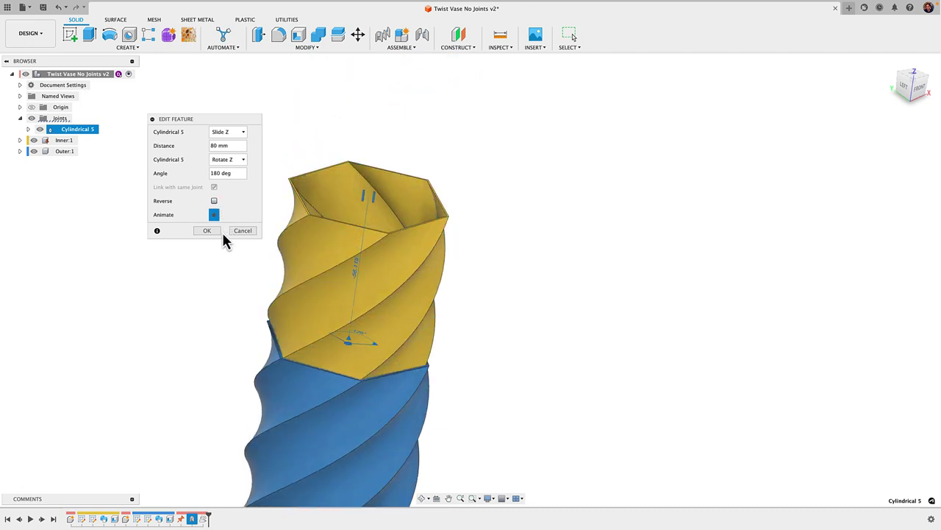
pyautogui.click(212, 233)
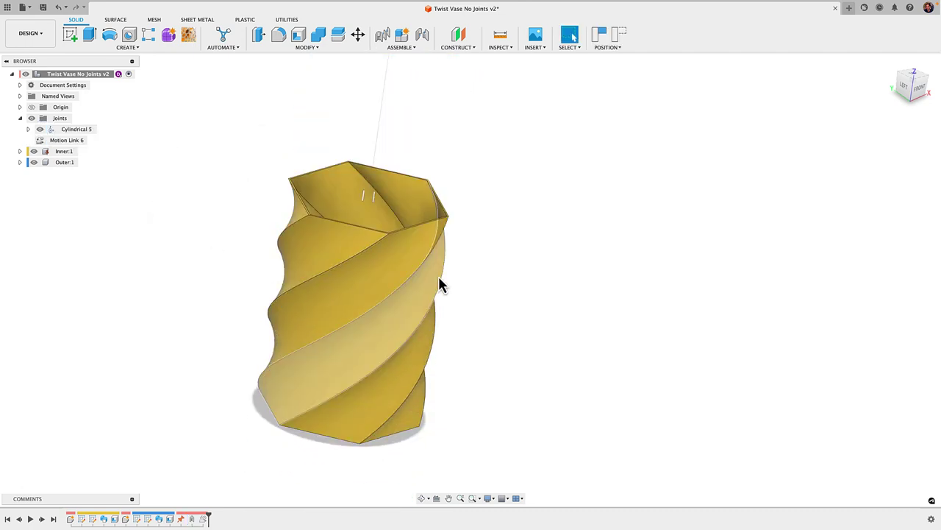
pyautogui.scroll(-4, 257, 265)
# Revert the parts to their joint positions and slide the blue outer vase halfway up the yellow inner one
pyautogui.click(620, 37)
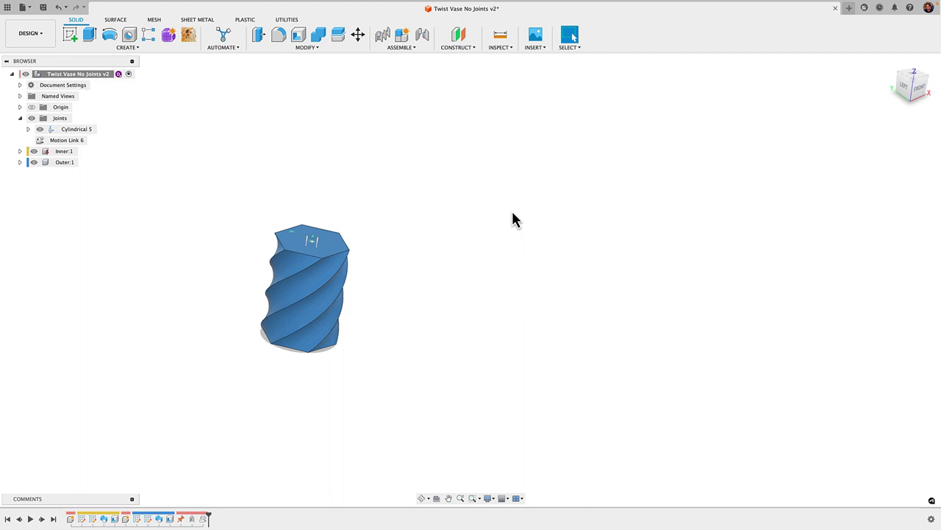
pyautogui.keyDown('shift'); pyautogui.moveTo(430, 329); pyautogui.dragTo(436, 81, button='middle'); pyautogui.keyUp('shift')
pyautogui.scroll(5, 430, 341)
pyautogui.moveTo(434, 83); pyautogui.dragTo(368, 63)
pyautogui.scroll(-3, 307, 368)
pyautogui.scroll(4, 307, 368)
pyautogui.scroll(-5, 307, 368)
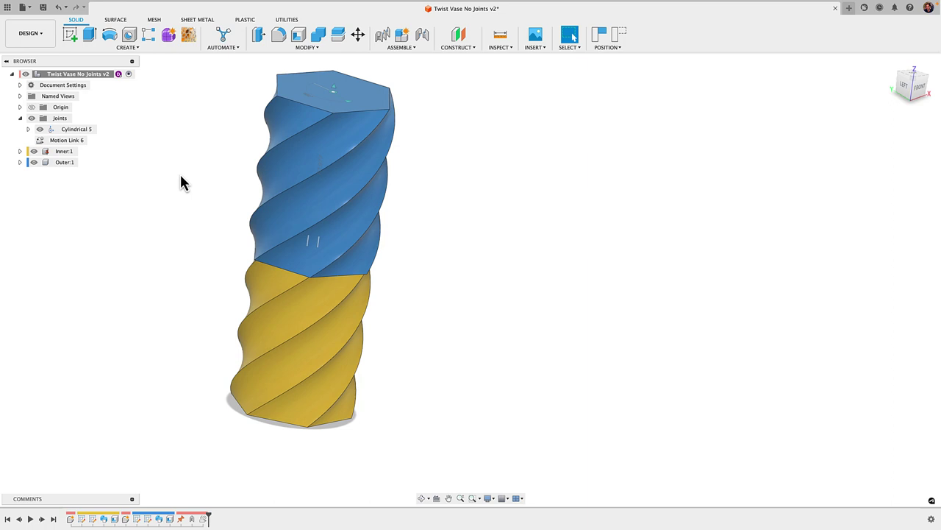
# Edit Cylindrical 5 to enable minimum and maximum slide limits, and test the outer vase's travel
pyautogui.rightClick(75, 131)
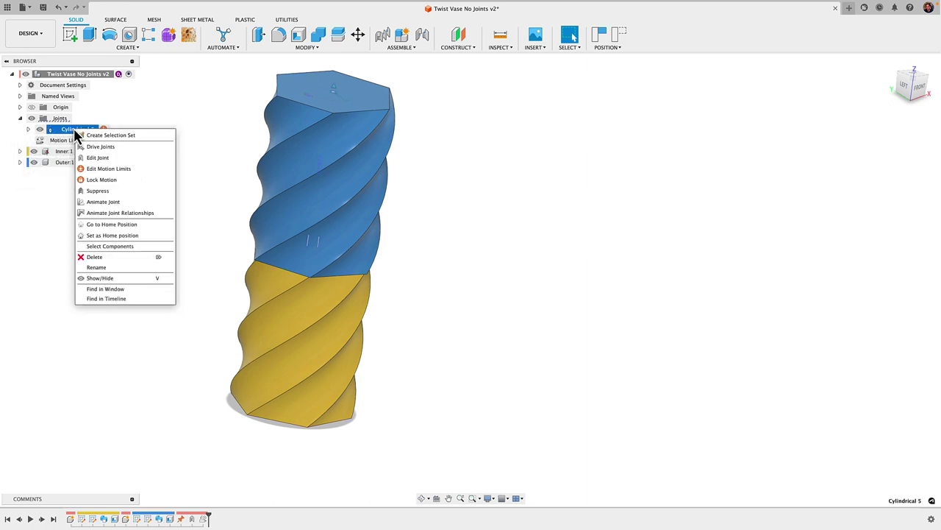
pyautogui.click(105, 159)
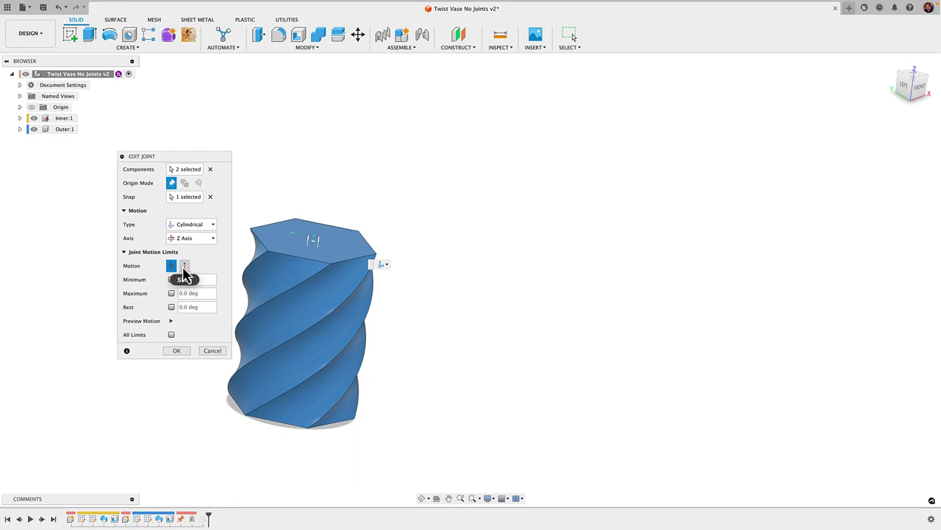
pyautogui.click(184, 265)
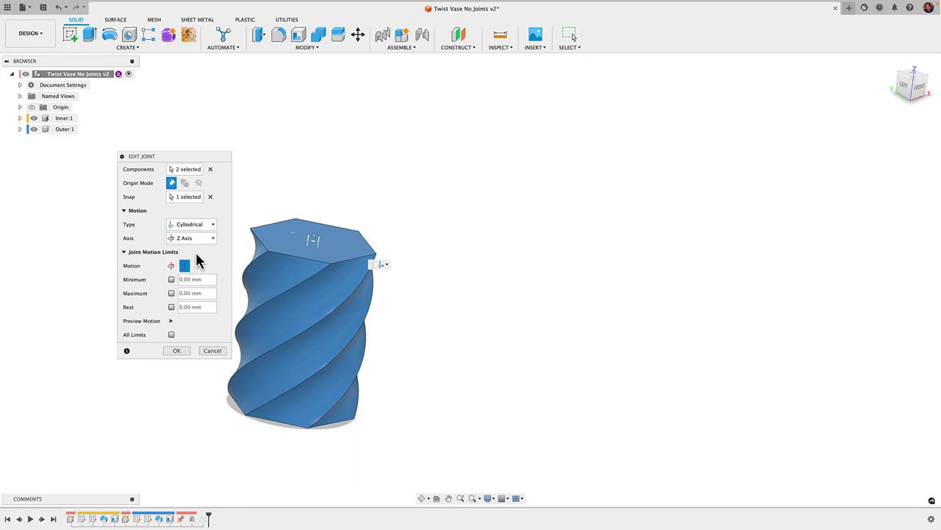
pyautogui.click(171, 280)
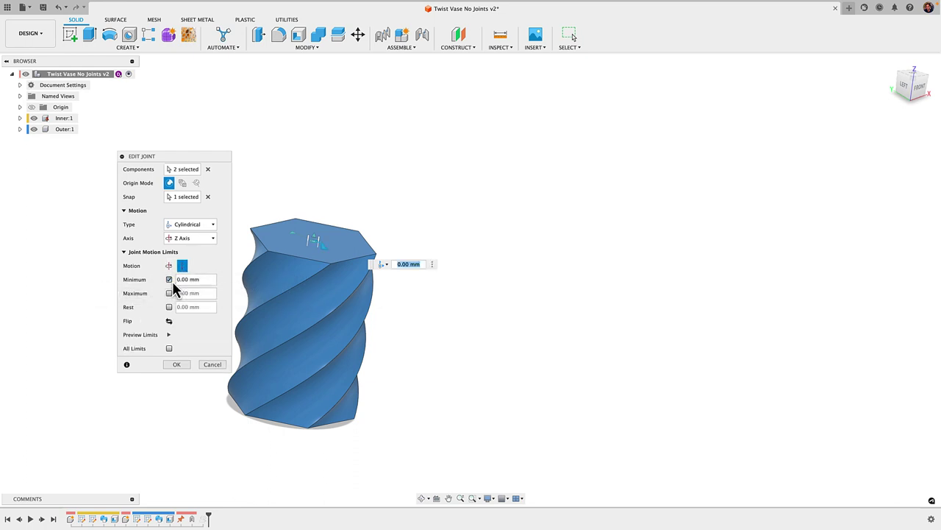
pyautogui.click(170, 292)
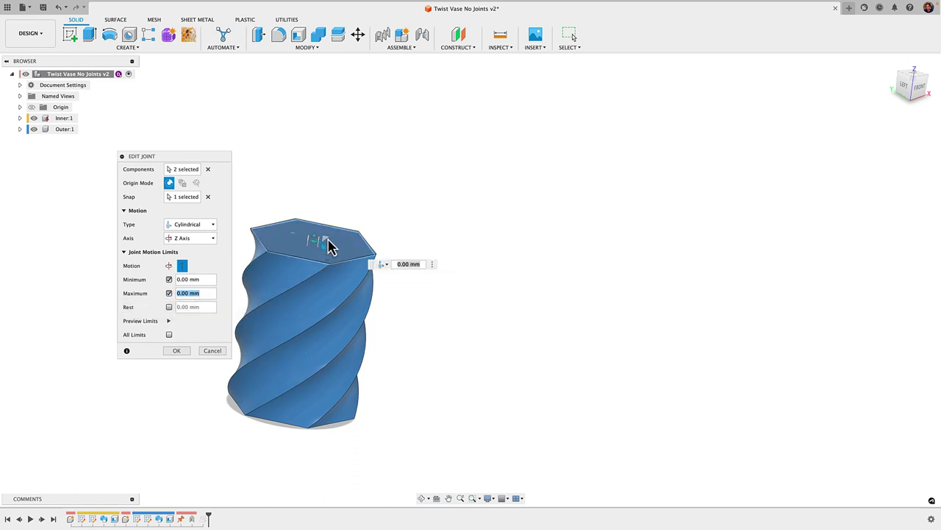
pyautogui.moveTo(325, 246); pyautogui.dragTo(333, 205)
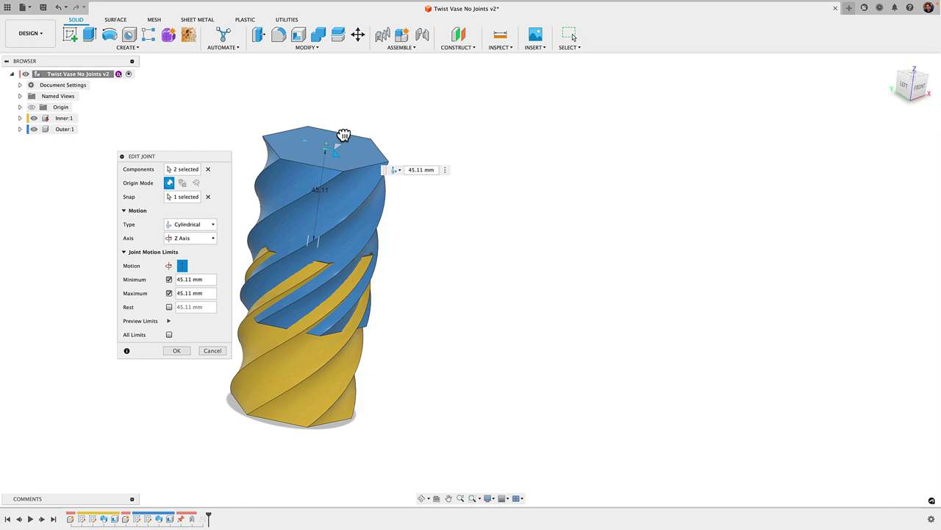
pyautogui.moveTo(343, 135); pyautogui.dragTo(316, 223)
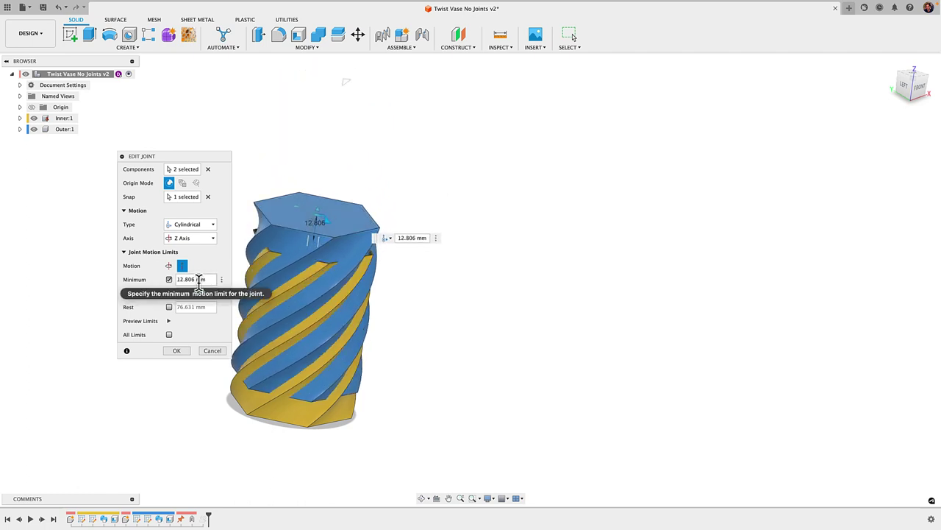
# Enter 0 mm as the minimum and 80 mm as the maximum slide limit, preview, and confirm
pyautogui.moveTo(189, 281); pyautogui.dragTo(149, 287)
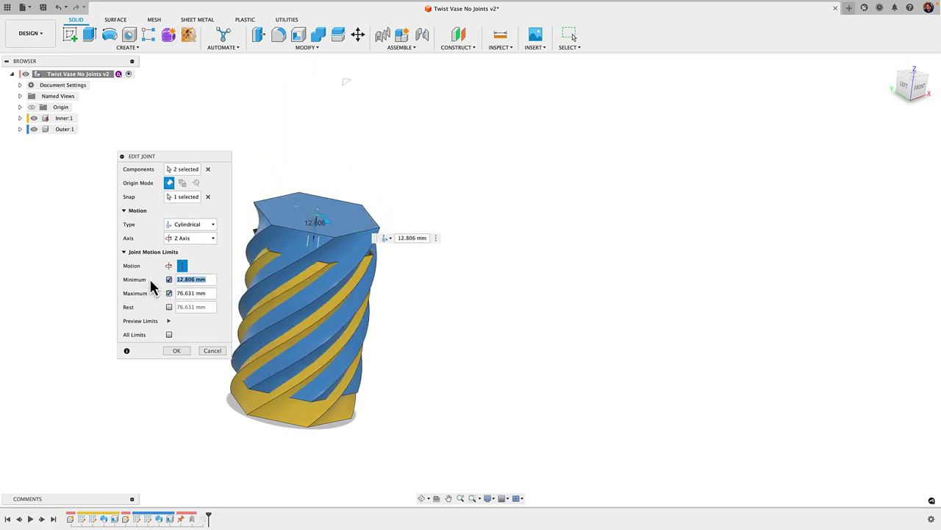
pyautogui.write('0')
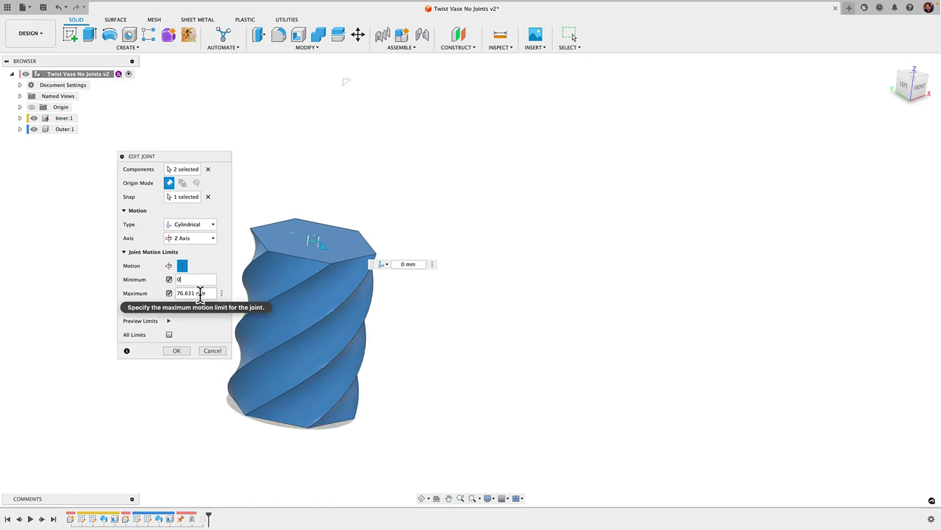
pyautogui.moveTo(209, 293); pyautogui.dragTo(159, 294)
pyautogui.write('80')
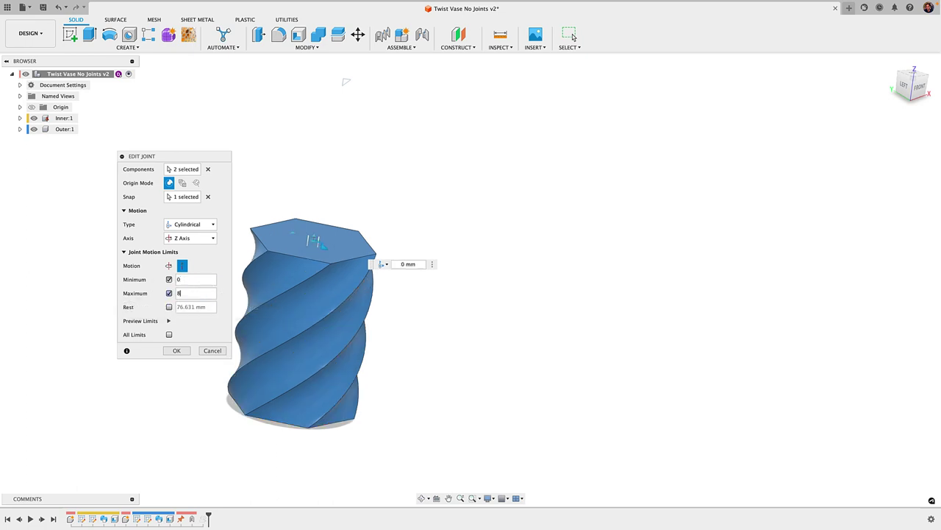
pyautogui.click(168, 325)
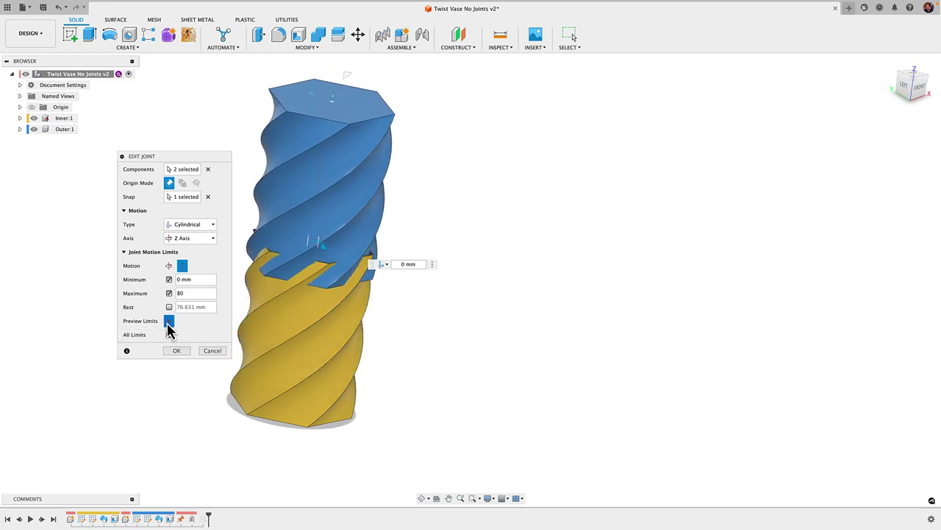
pyautogui.click(177, 350)
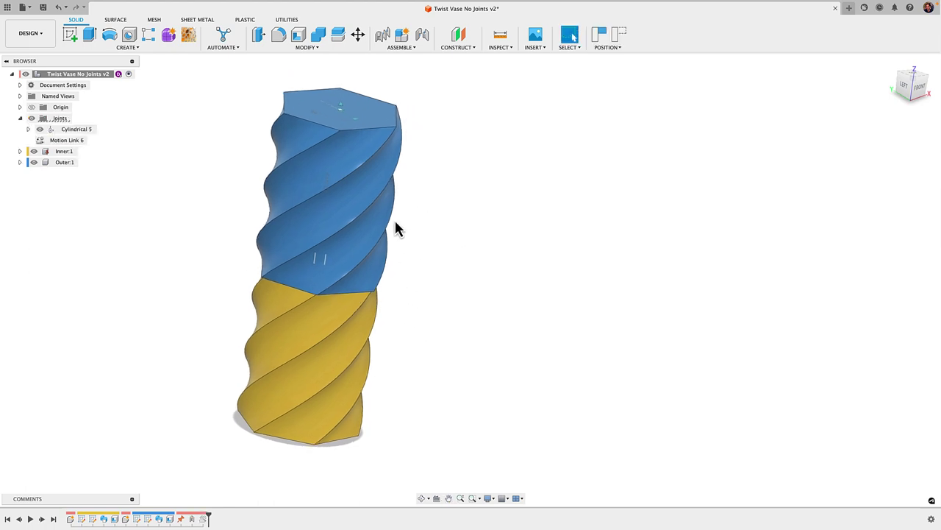
# Drag the outer vase down over the inner vase and back up, twisting within the 0–80 mm limits
pyautogui.moveTo(370, 183); pyautogui.dragTo(194, 348)
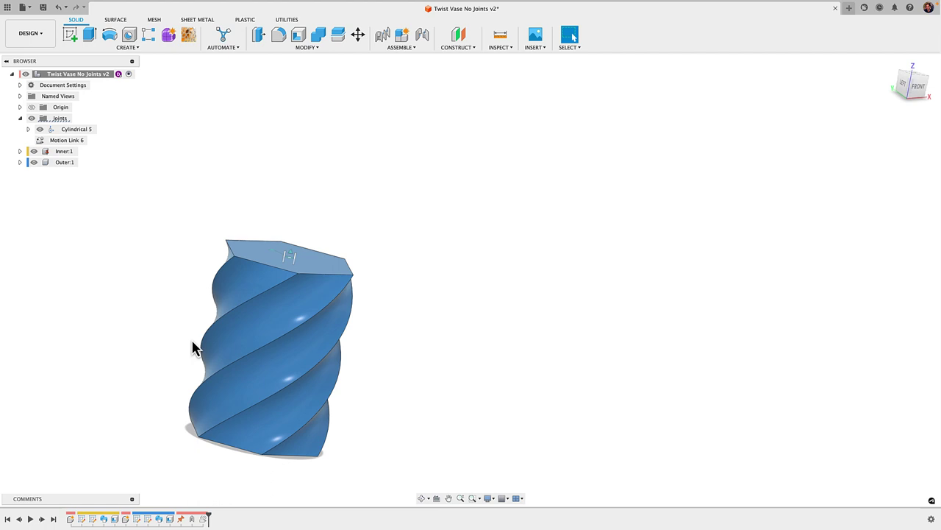
pyautogui.keyDown('shift'); pyautogui.moveTo(193, 348); pyautogui.dragTo(243, 358, button='middle'); pyautogui.keyUp('shift')
pyautogui.moveTo(243, 359)
pyautogui.mouseDown()
pyautogui.moveTo(267, 331)
pyautogui.moveTo(260, 311)
pyautogui.moveTo(348, 163)
pyautogui.moveTo(359, 149)
pyautogui.moveTo(270, 353)
pyautogui.moveTo(395, 145)
pyautogui.moveTo(259, 349)
pyautogui.moveTo(328, 231)
pyautogui.moveTo(324, 256)
pyautogui.moveTo(253, 374)
pyautogui.mouseUp()
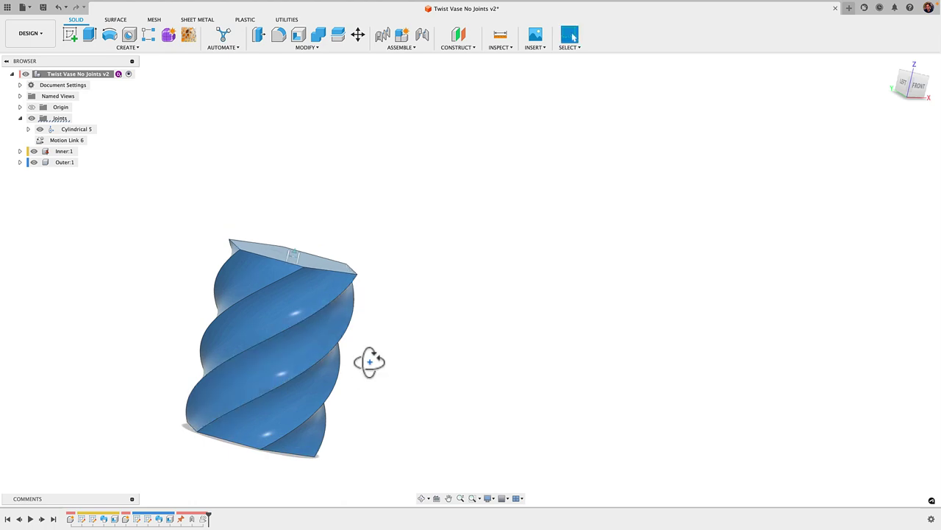
pyautogui.keyDown('shift'); pyautogui.moveTo(370, 361); pyautogui.dragTo(409, 318, button='middle'); pyautogui.keyUp('shift')
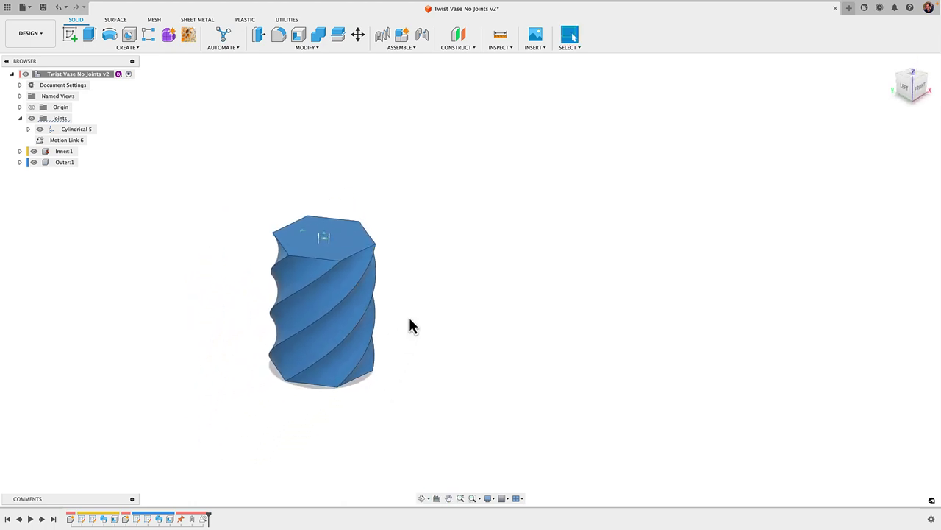
pyautogui.scroll(5, 409, 316)
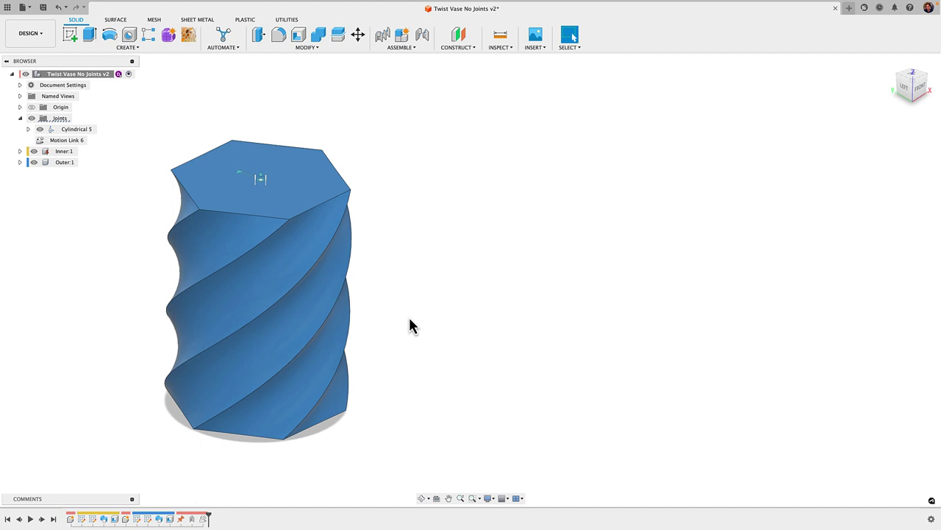
pyautogui.keyDown('shift'); pyautogui.moveTo(408, 321); pyautogui.dragTo(403, 294, button='middle'); pyautogui.keyUp('shift')
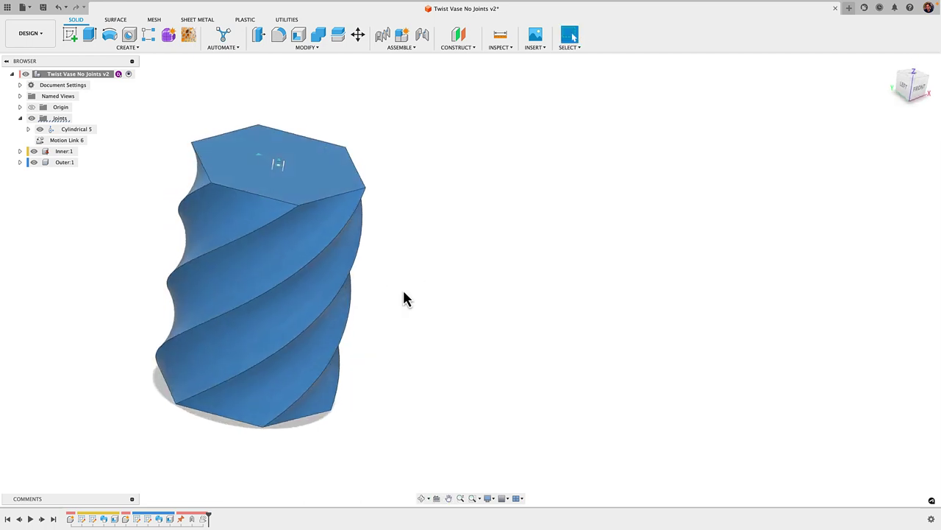